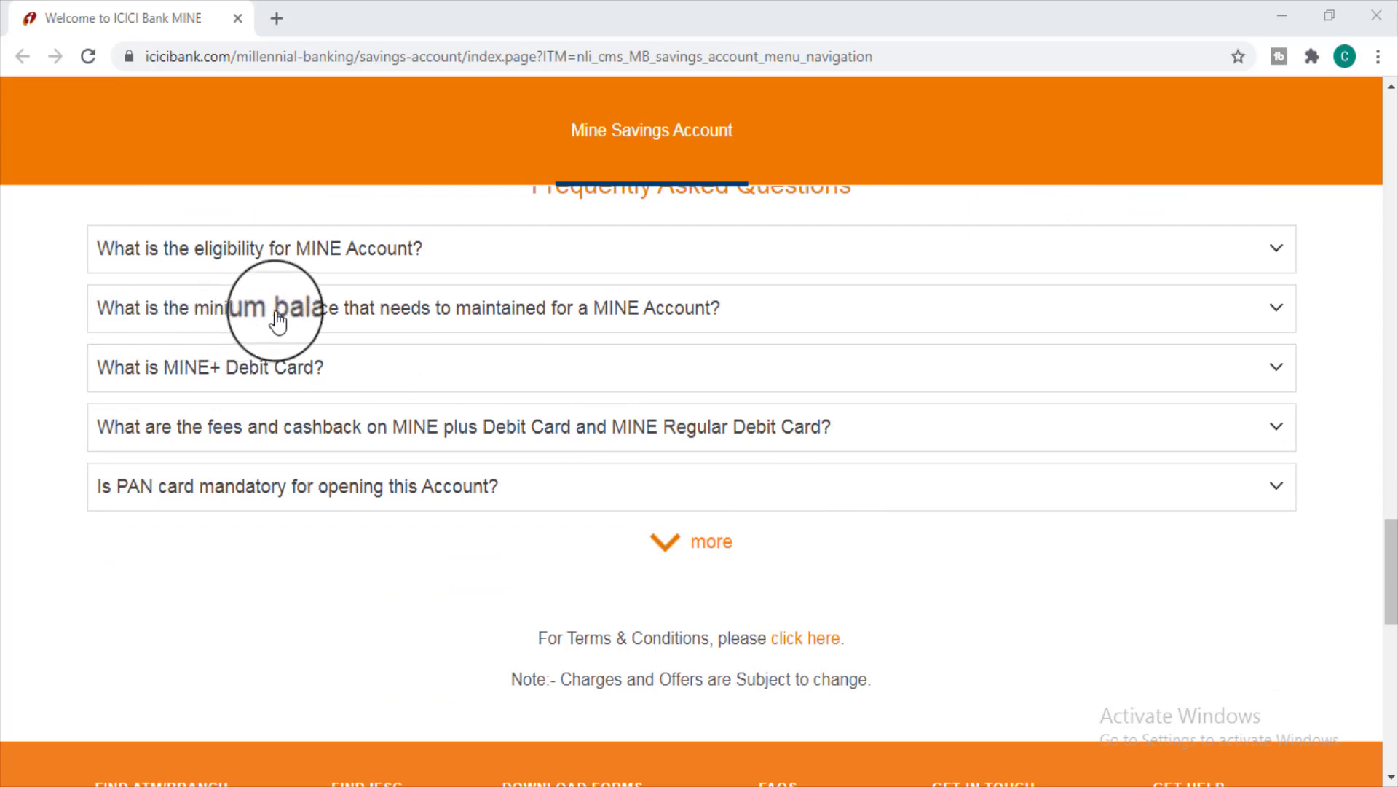
- Check the minimum-balance FAQ showing 'Zero Balance Account', then start the MINE application
{"action": "left_click", "coordinate": [273, 310]}
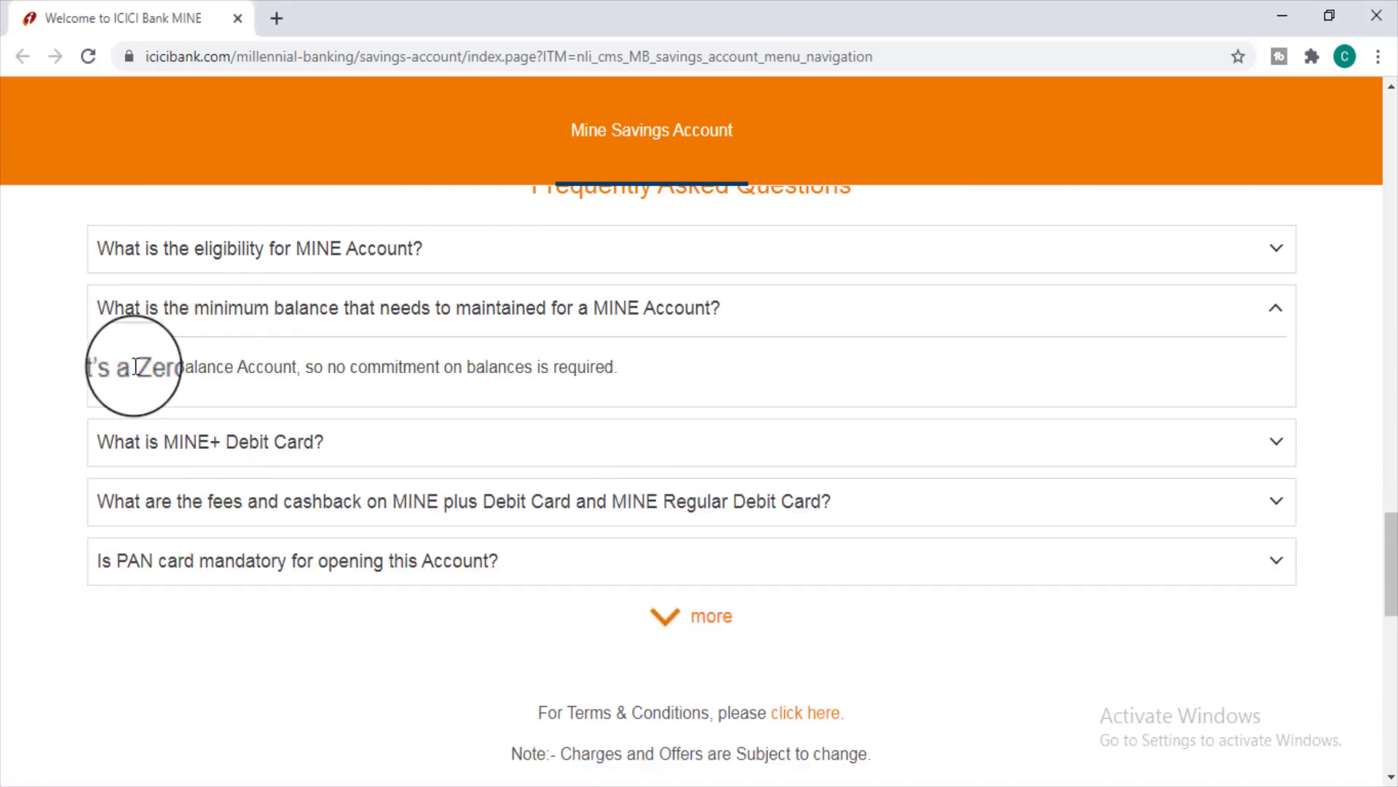
{"action": "left_click_drag", "start_coordinate": [135, 366], "coordinate": [300, 366]}
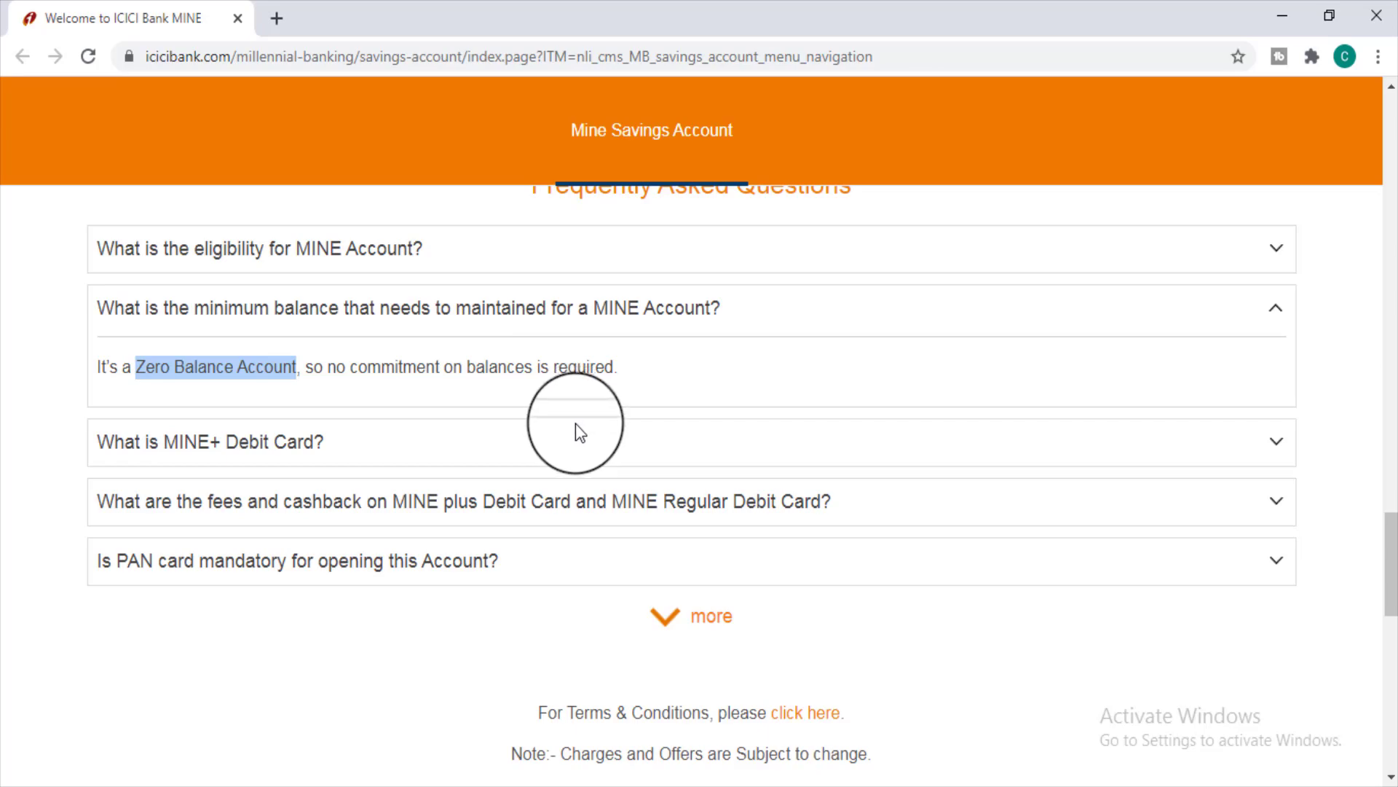
{"action": "scroll", "coordinate": [574, 421], "scroll_direction": "up", "scroll_amount": 7}
{"action": "scroll", "coordinate": [575, 426], "scroll_direction": "up", "scroll_amount": 20}
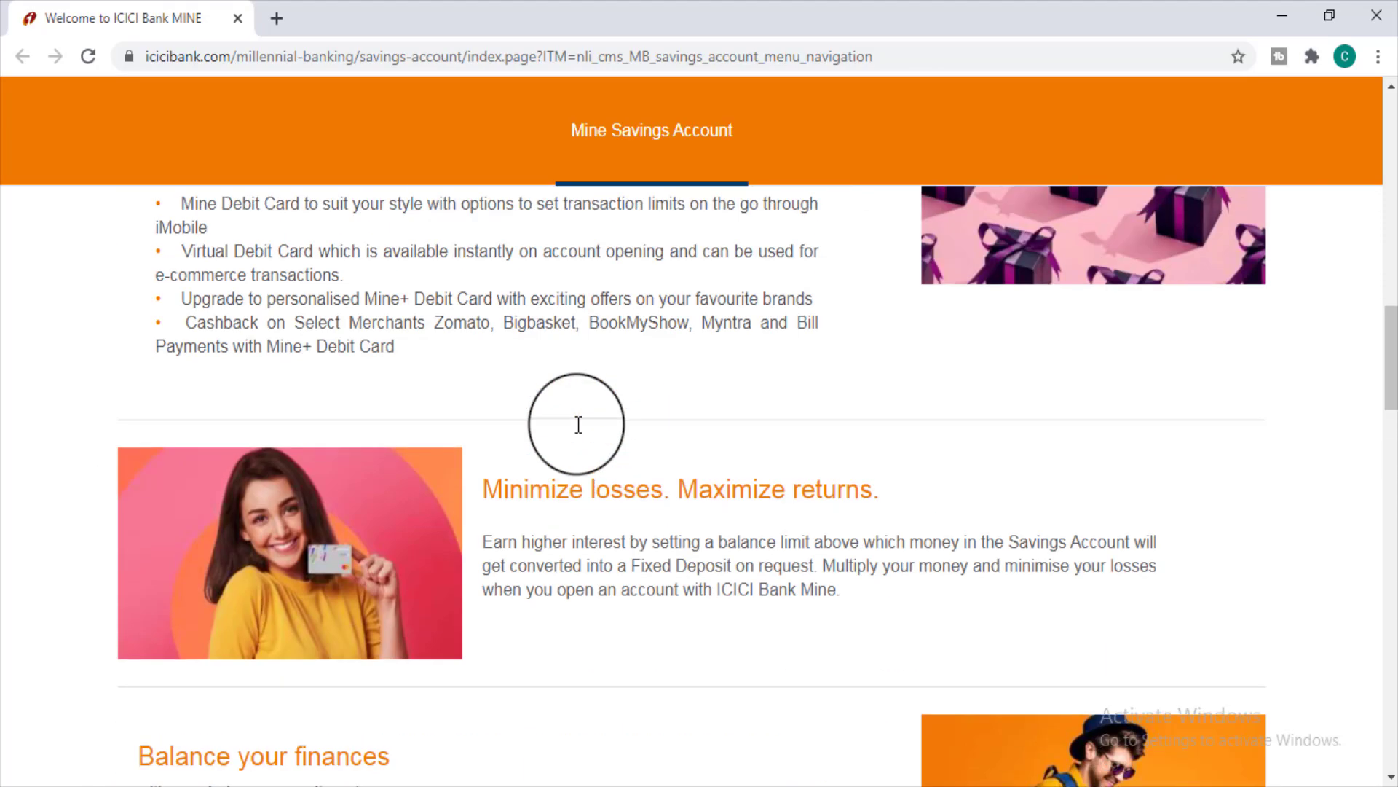
{"action": "scroll", "coordinate": [578, 441], "scroll_direction": "up", "scroll_amount": 6}
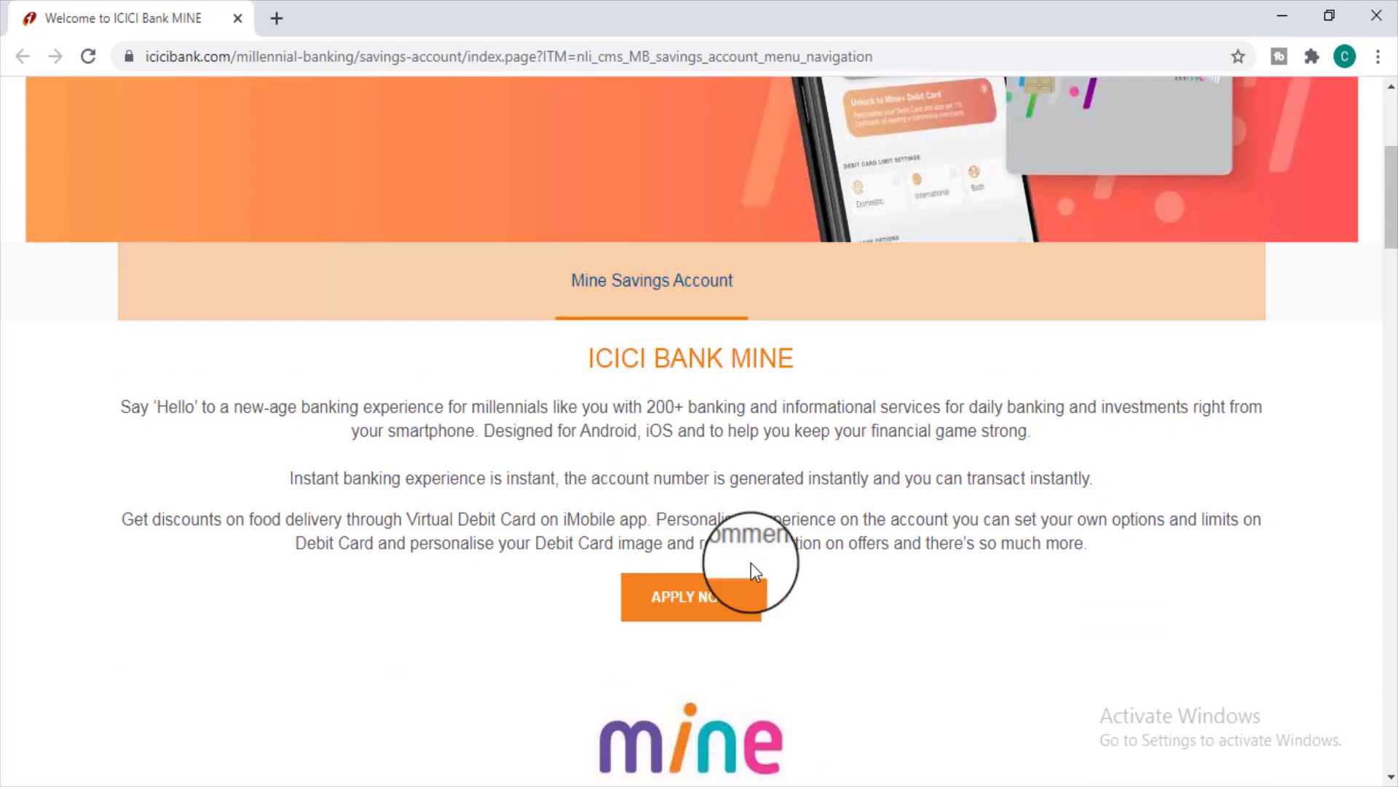
{"action": "left_click", "coordinate": [717, 604]}
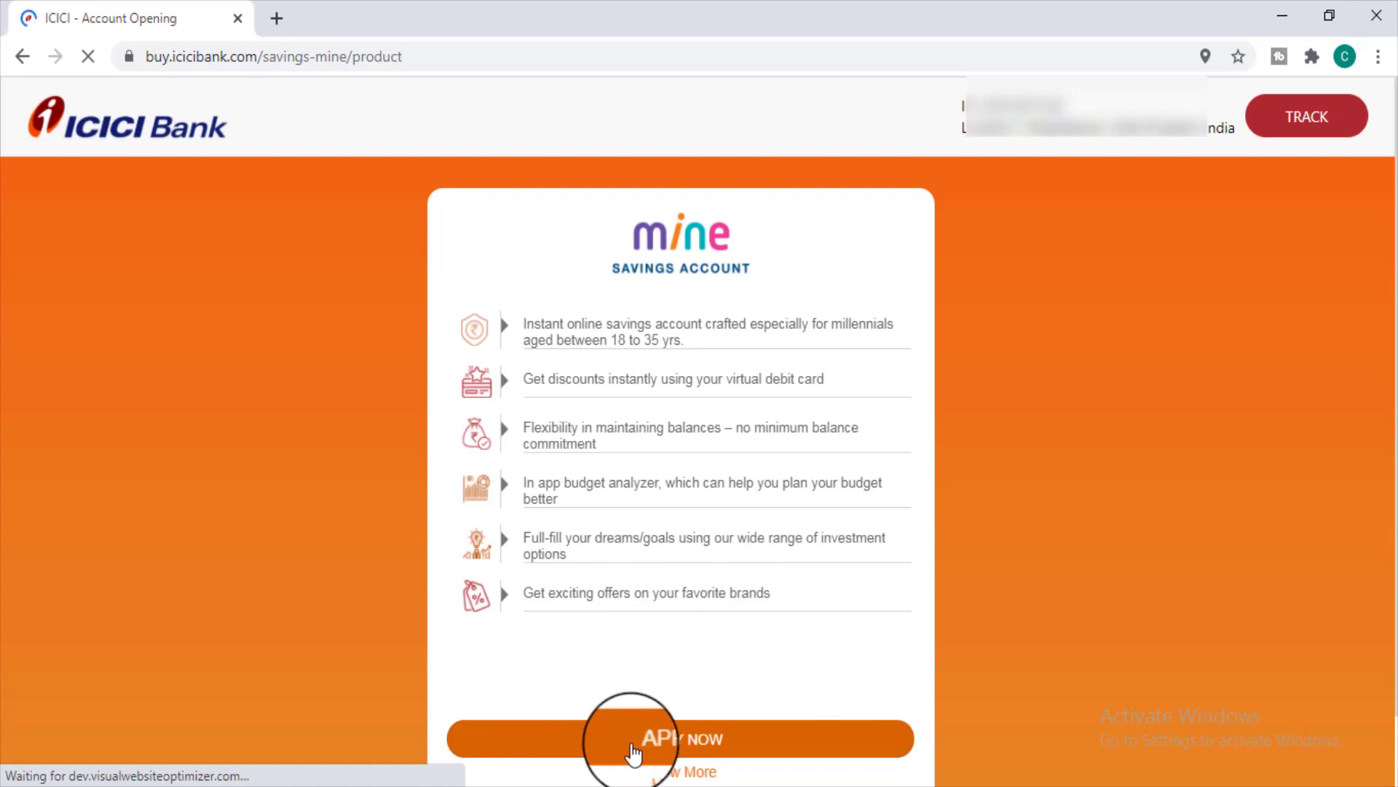
- Begin the application from the product page and paste in the mobile number
{"action": "left_click", "coordinate": [661, 750]}
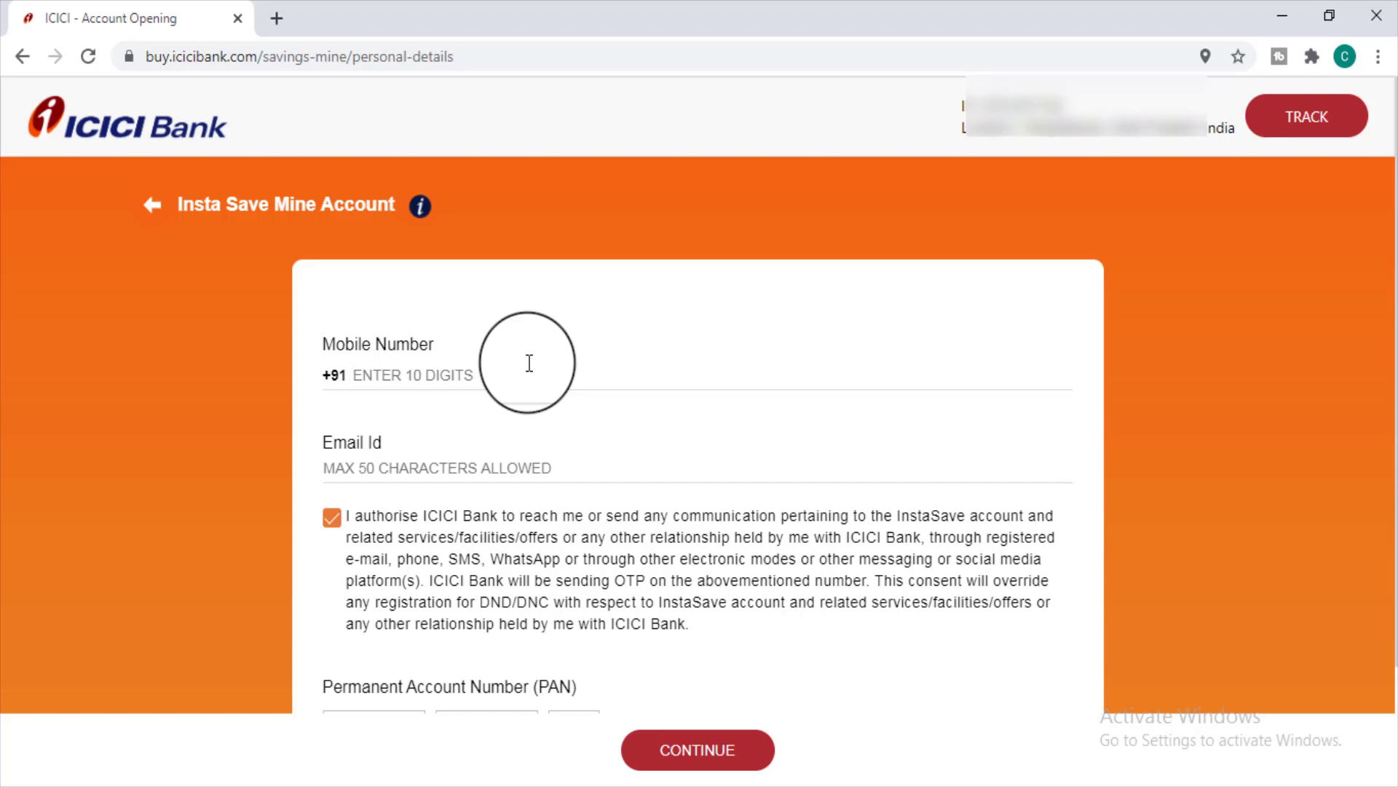
{"action": "left_click", "coordinate": [530, 363]}
{"action": "key", "text": "ctrl+v"}
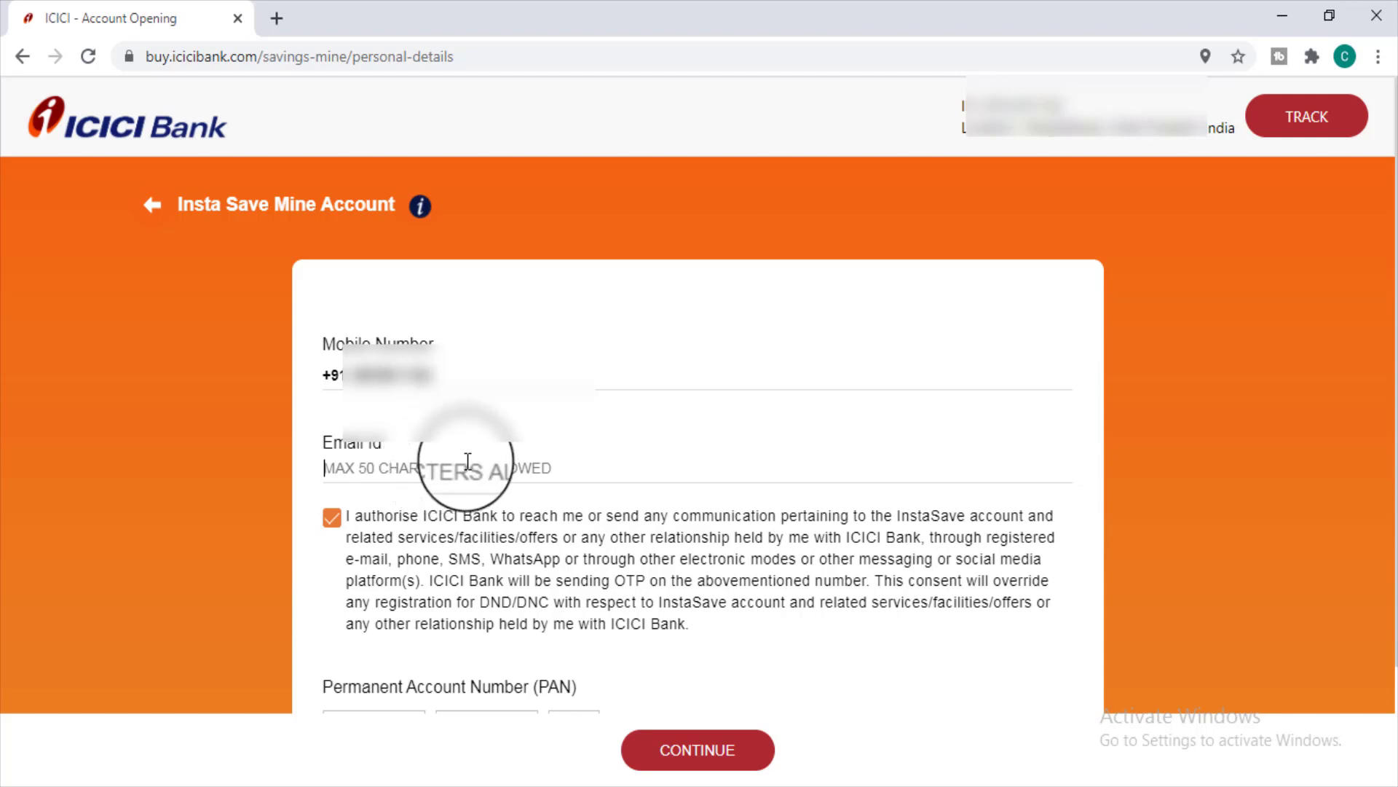
- Fill in the suggested email address and the PAN, then submit the personal details
{"action": "left_click", "coordinate": [519, 459]}
{"action": "type", "text": "te"}
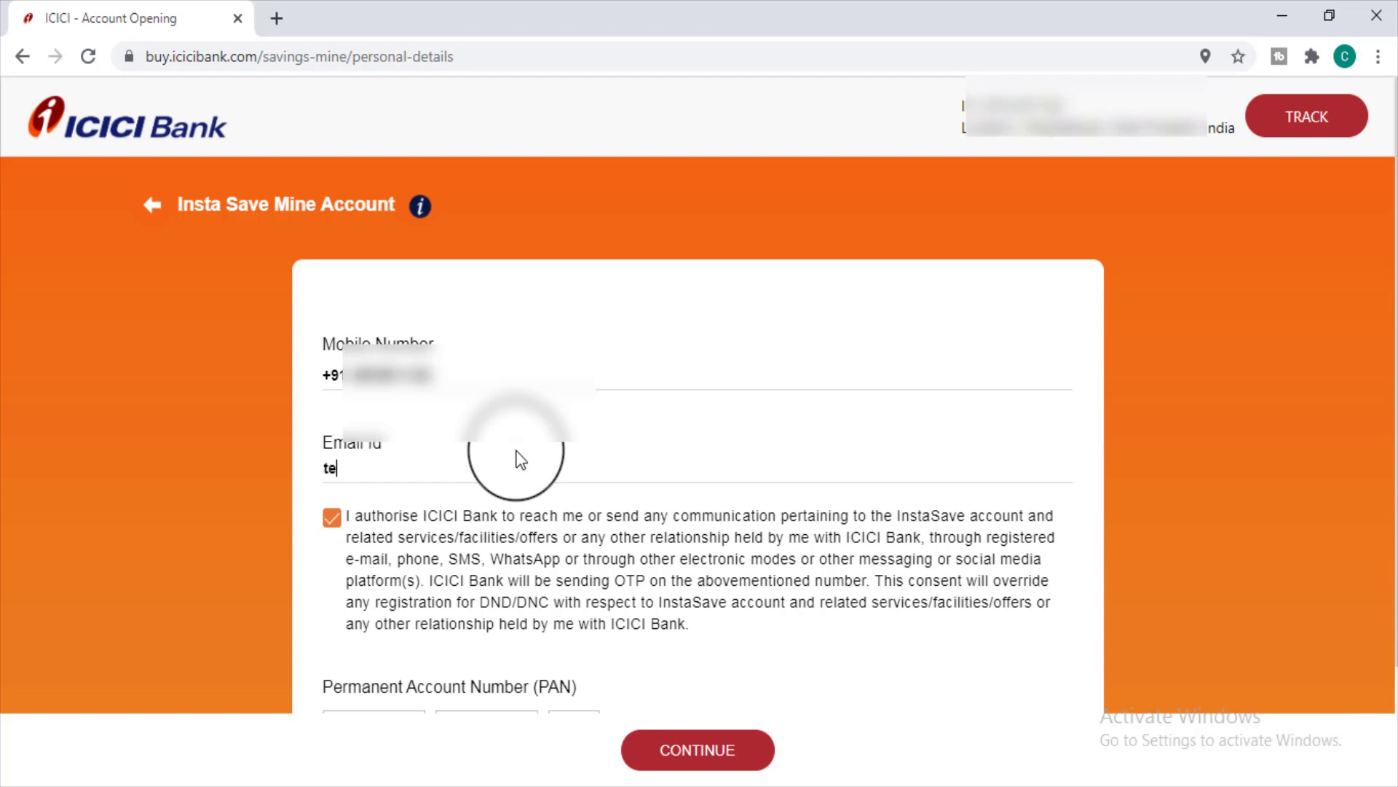
{"action": "left_click", "coordinate": [342, 501]}
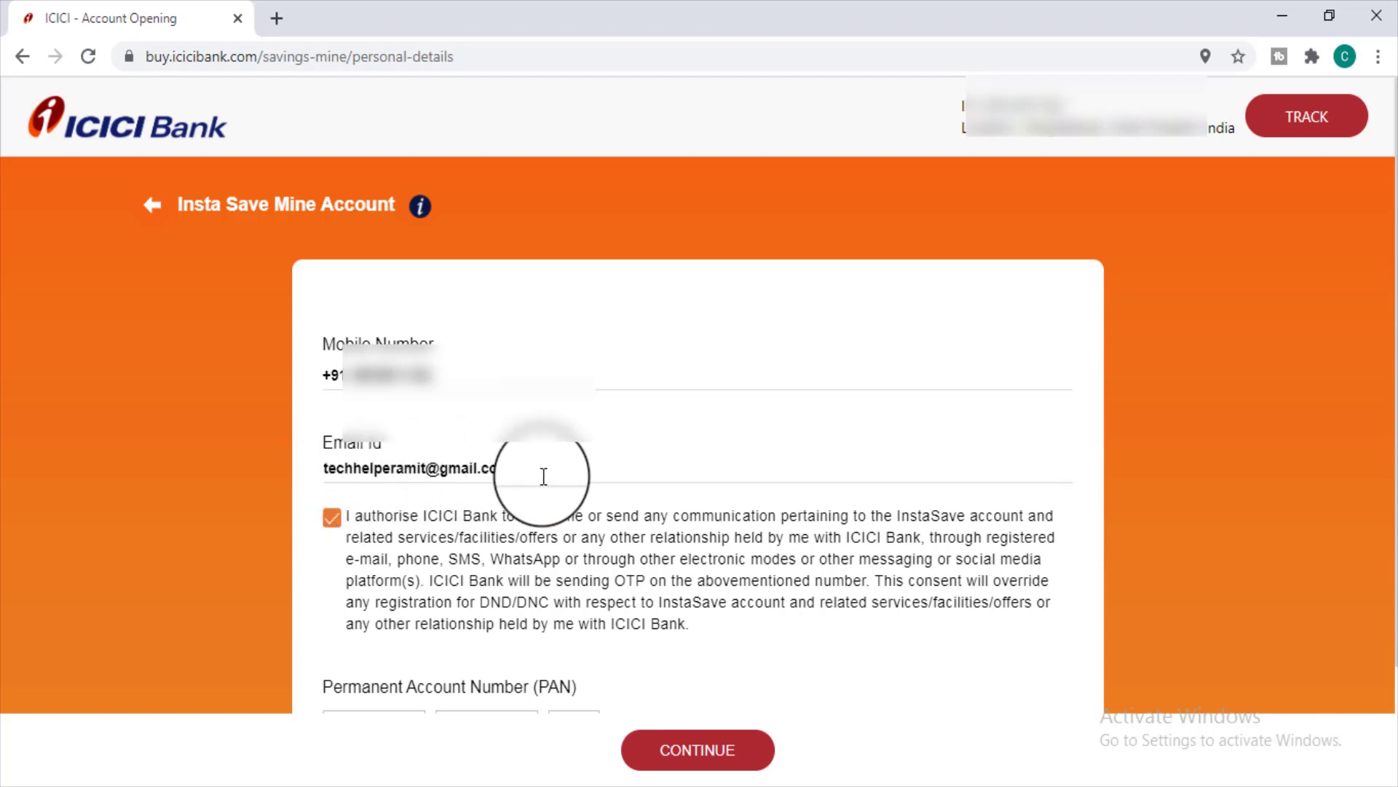
{"action": "scroll", "coordinate": [566, 472], "scroll_direction": "down", "scroll_amount": 2}
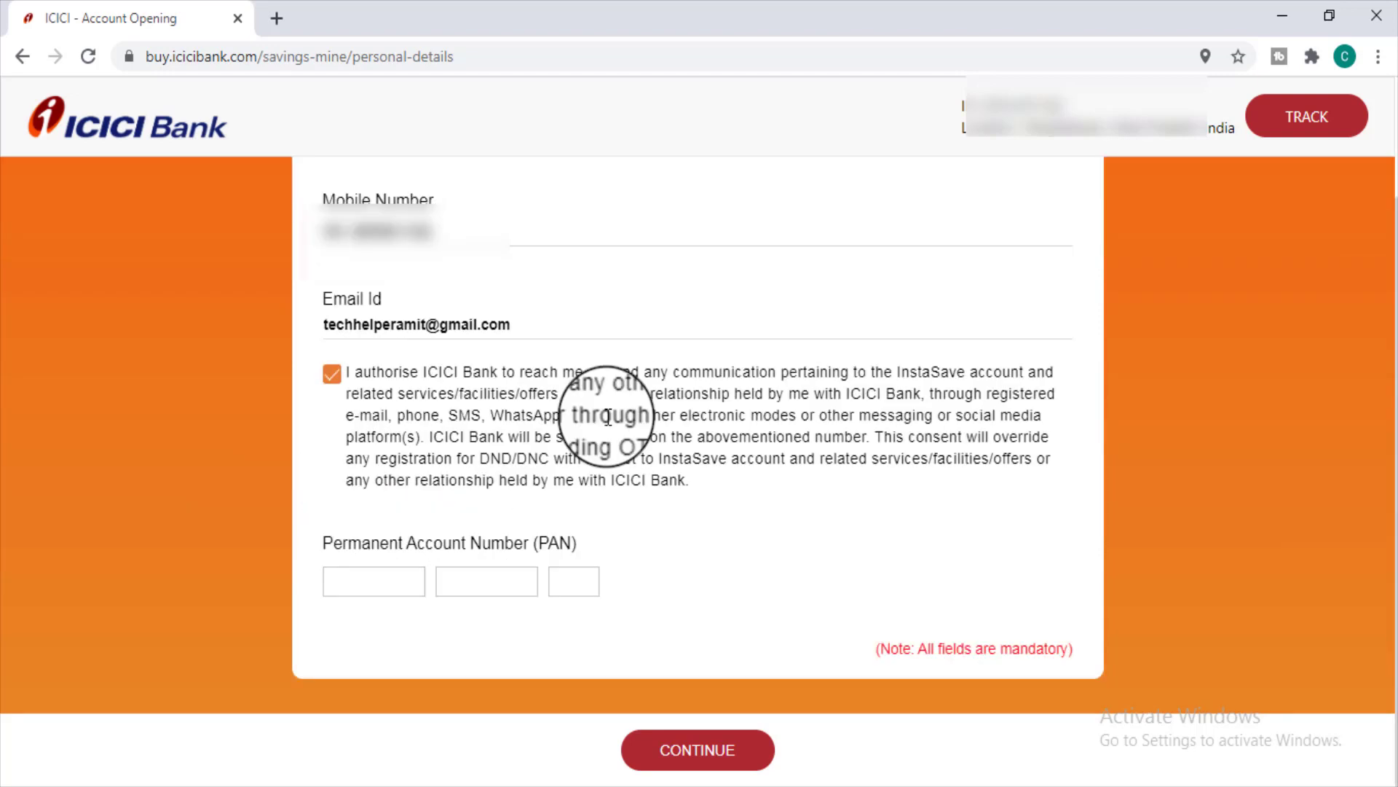
{"action": "left_click", "coordinate": [356, 579]}
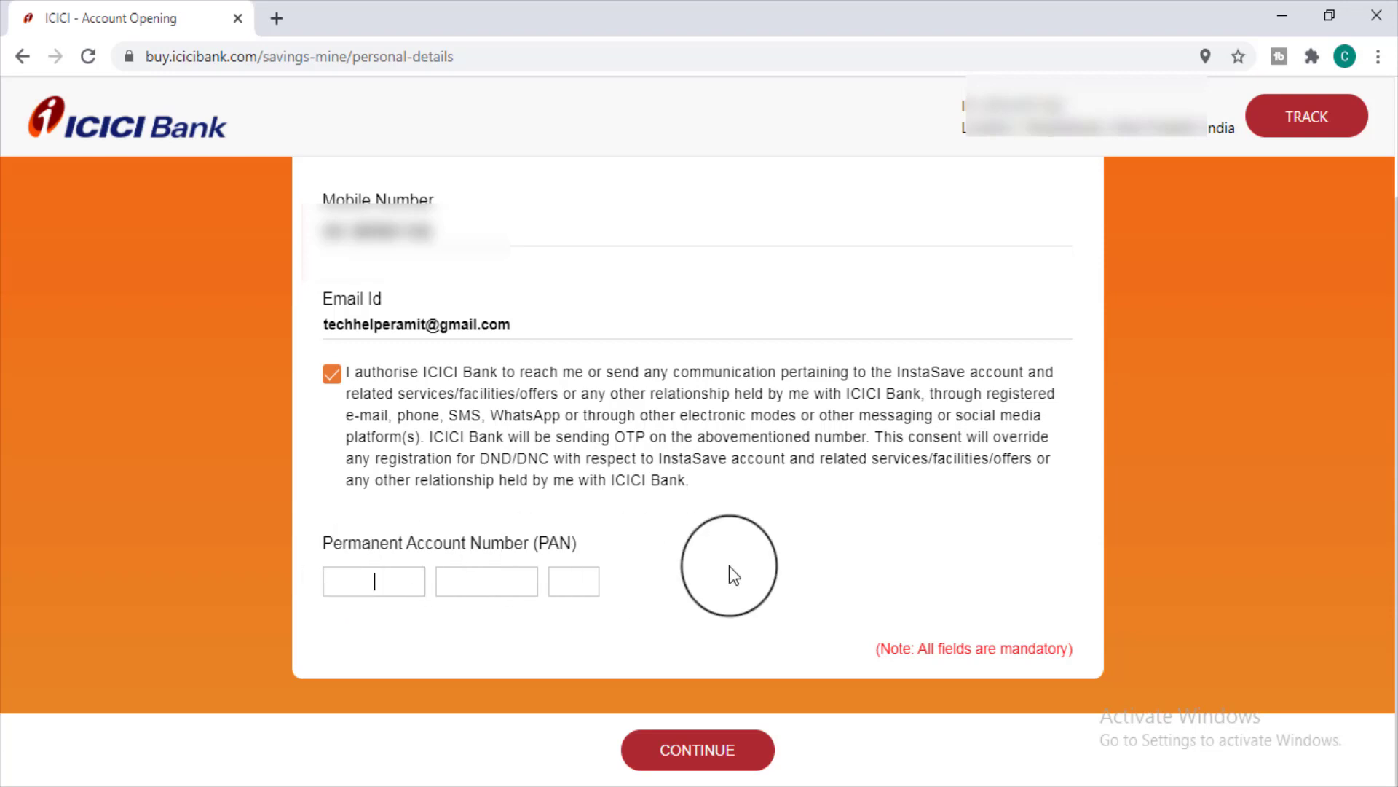
{"action": "type", "text": "DR"}
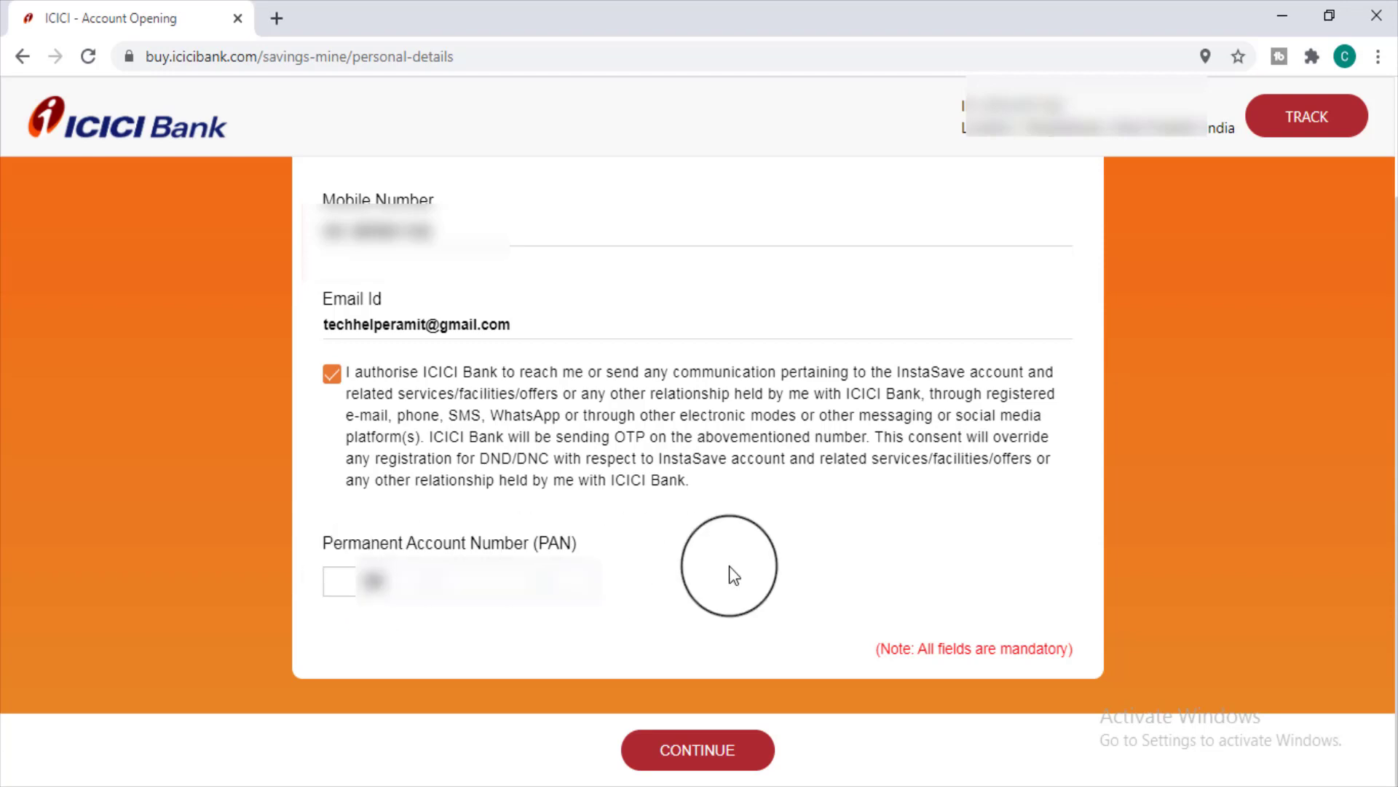
{"action": "type", "text": "XXX0000X"}
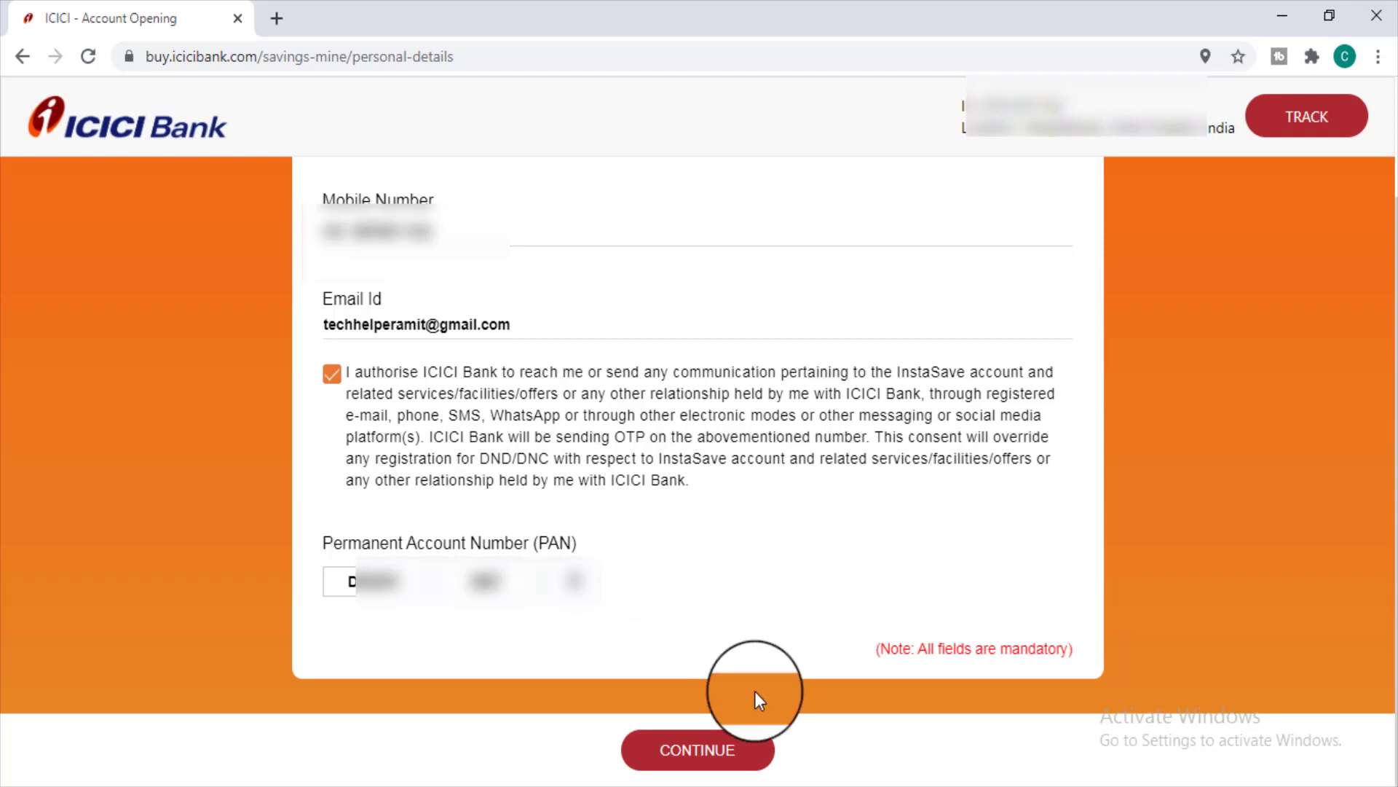
{"action": "left_click", "coordinate": [679, 755]}
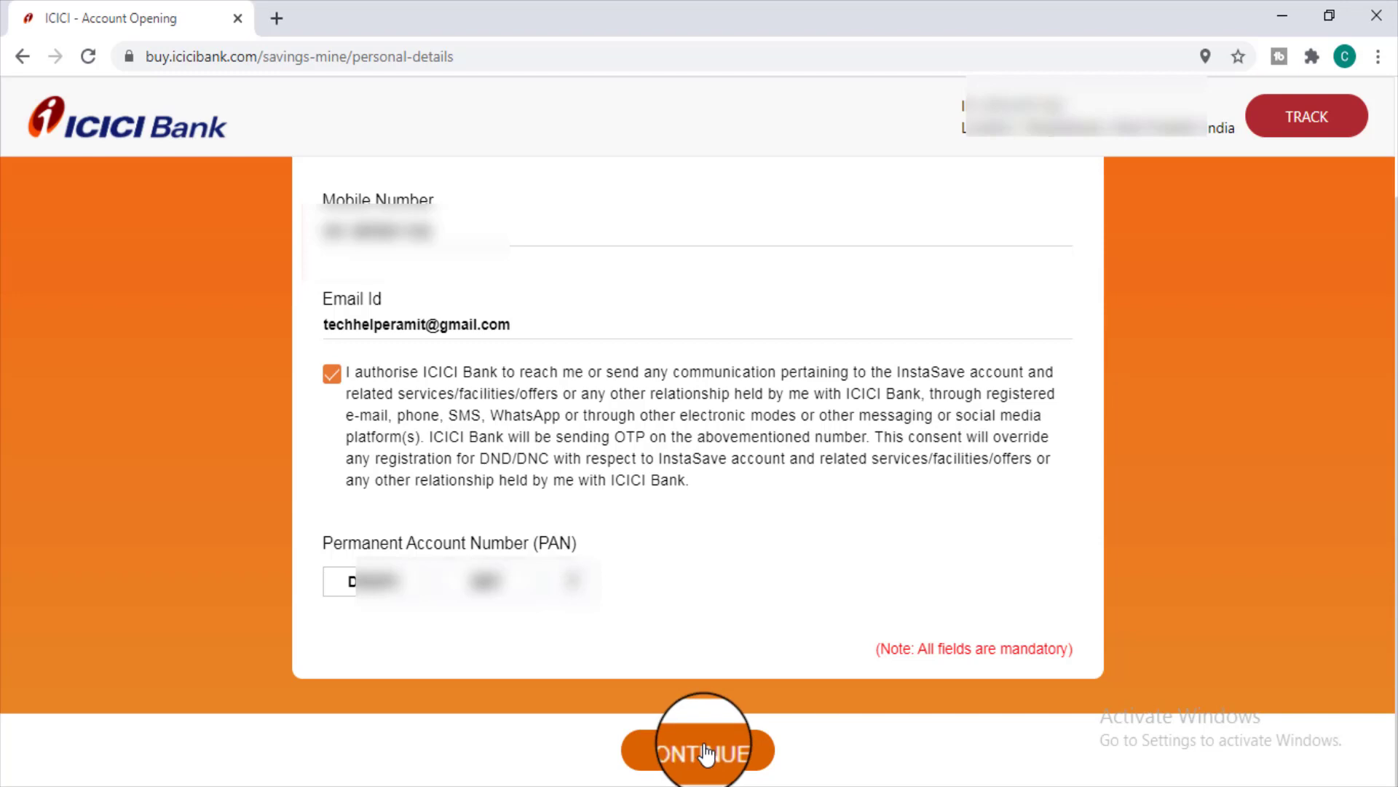
{"action": "left_click", "coordinate": [705, 754]}
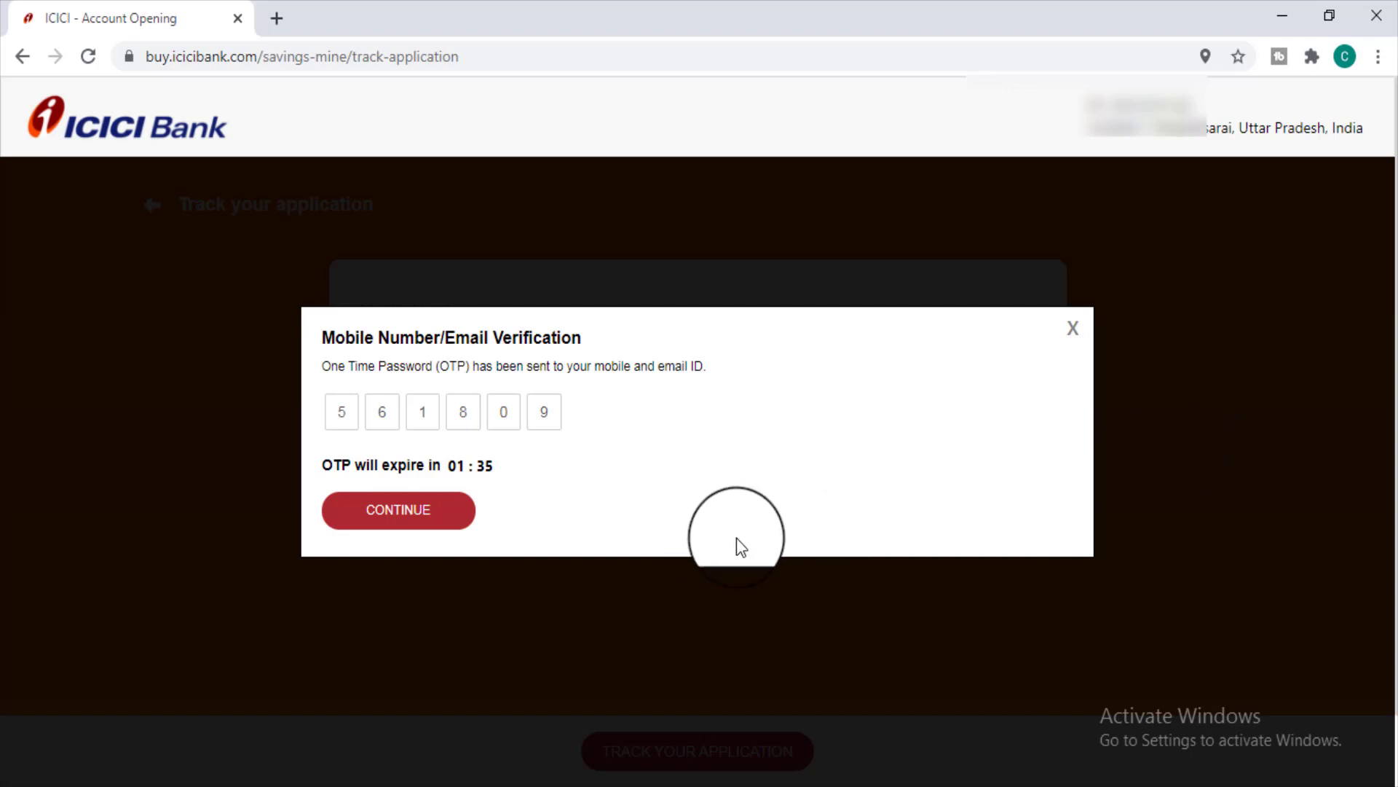
- Submit the received one-time password to verify the mobile number and email
{"action": "left_click", "coordinate": [421, 515]}
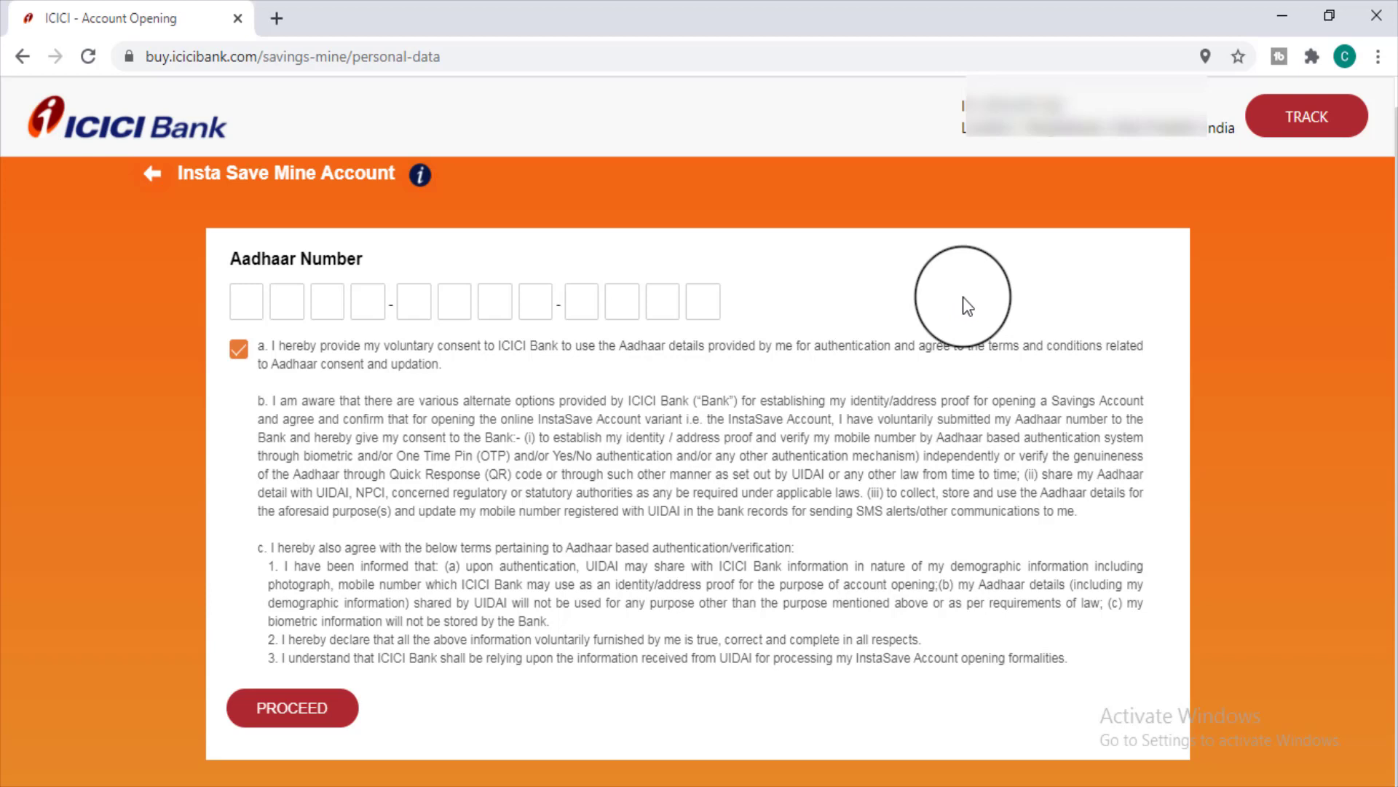
- Enter the Aadhaar number, then verify it with the UIDAI one-time password
{"action": "type", "text": "68xxxxxxxxx0"}
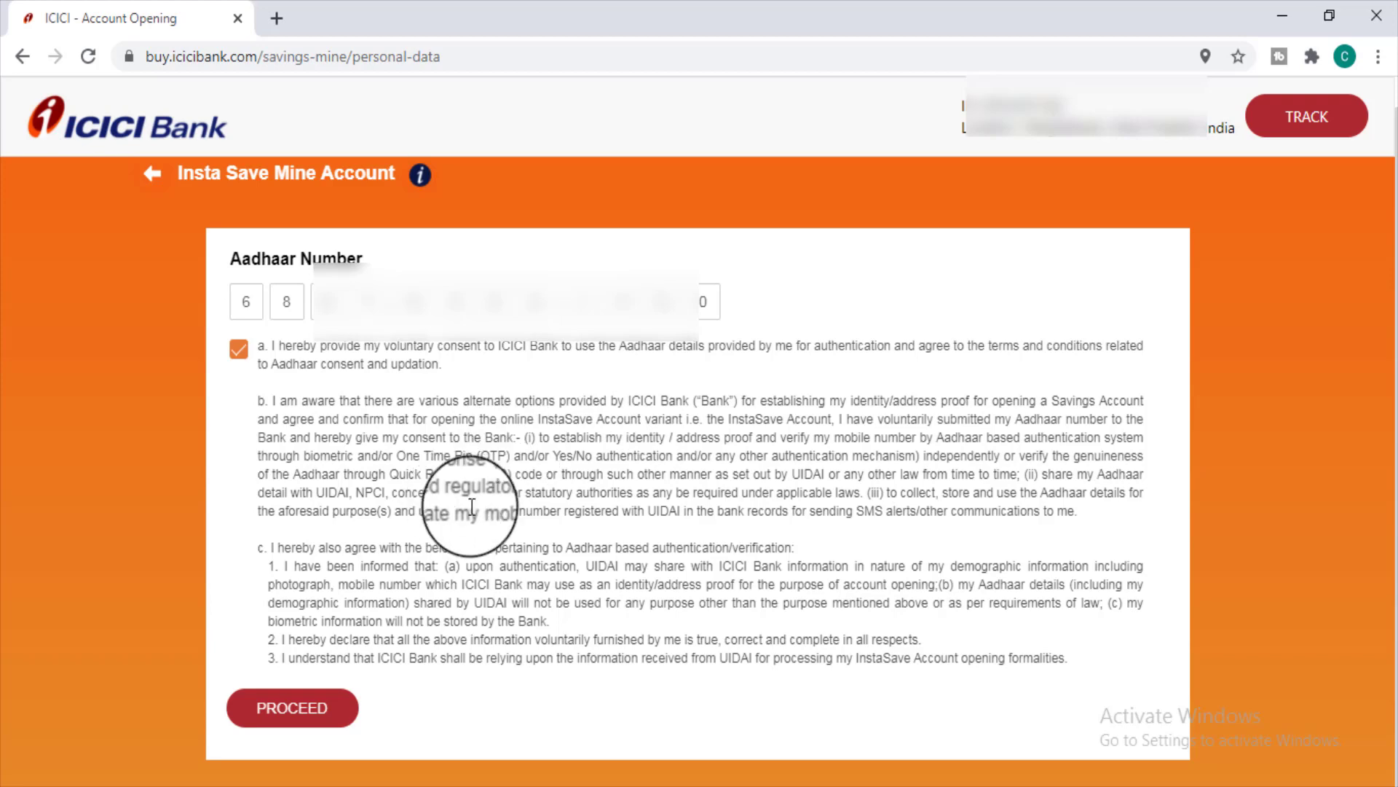
{"action": "left_click", "coordinate": [293, 708]}
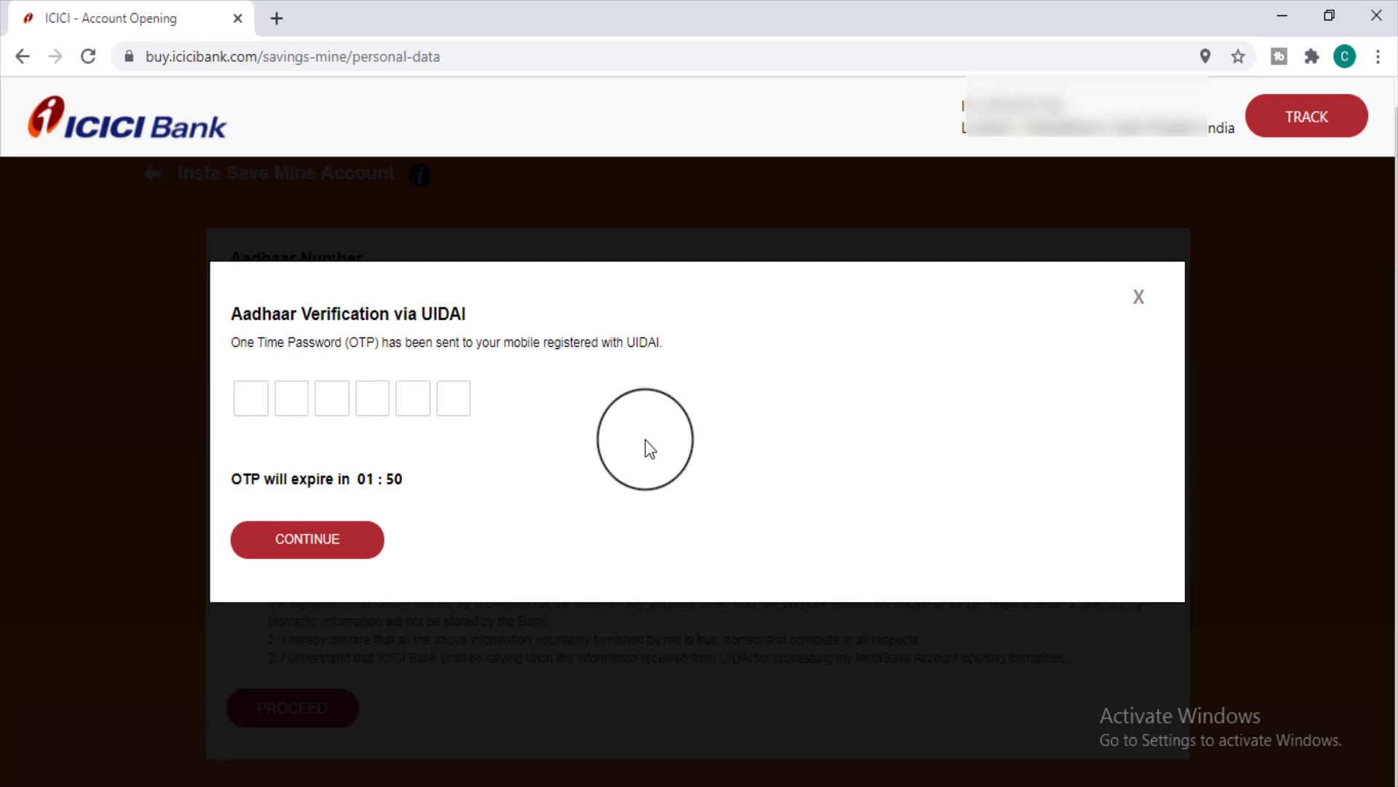
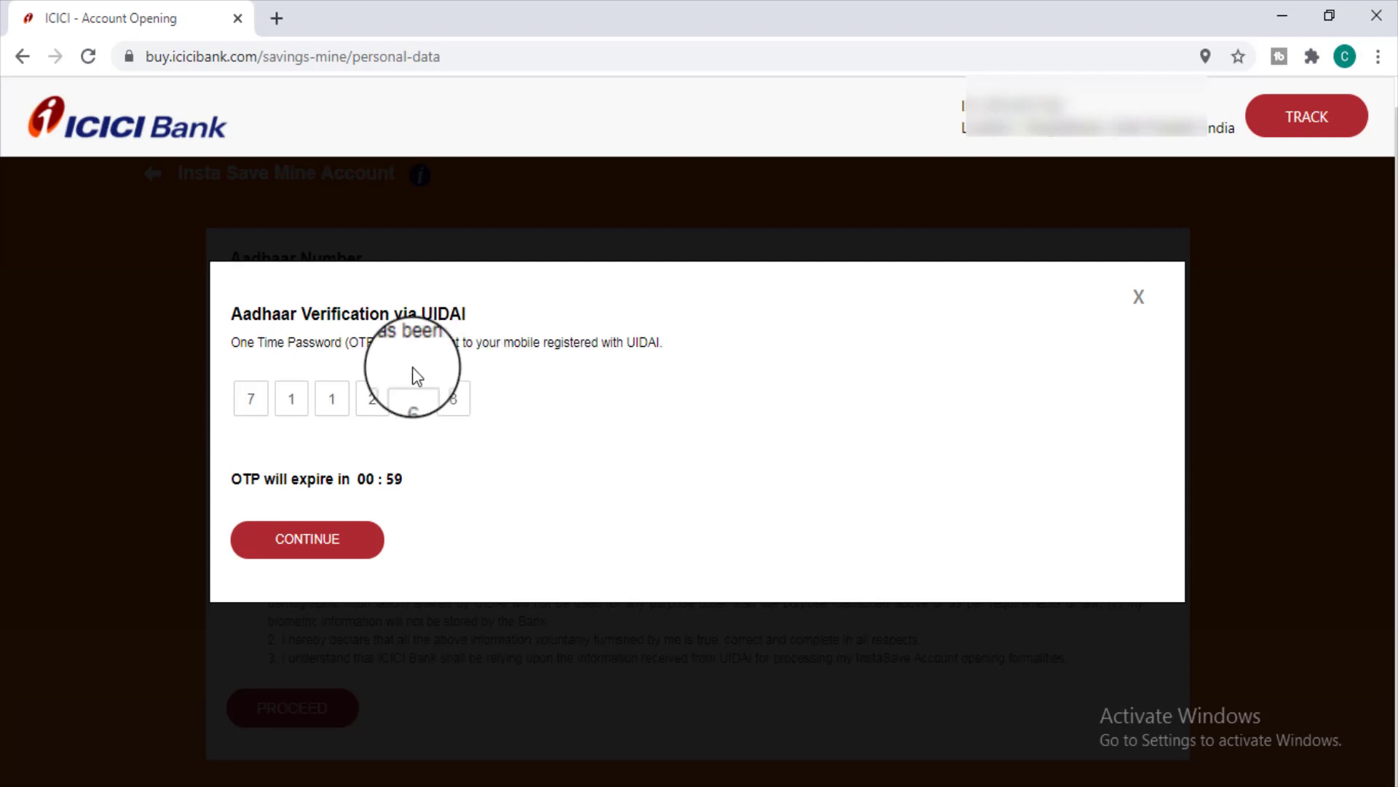
{"action": "left_click", "coordinate": [324, 546]}
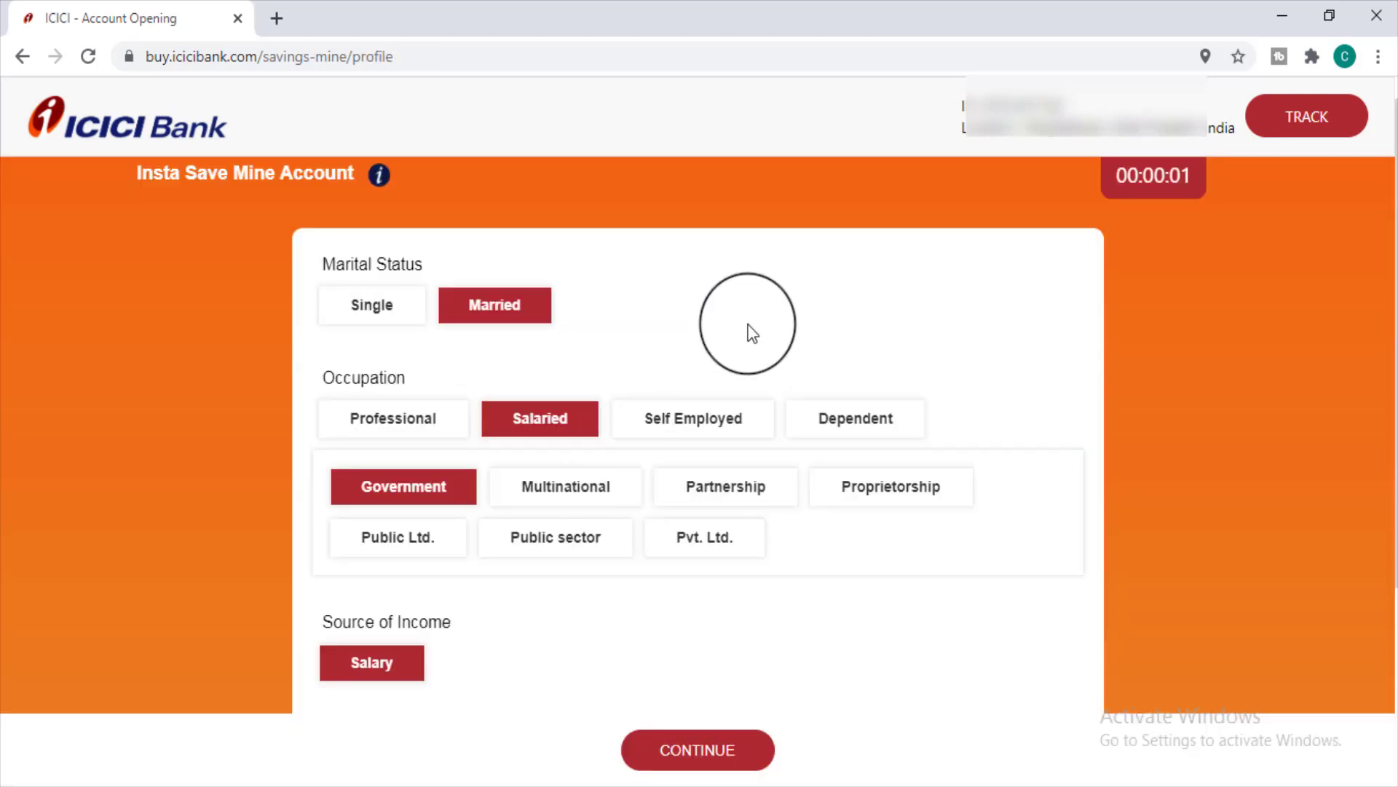
- Set marital status to Single and occupation to Self Employed
{"action": "scroll", "coordinate": [531, 381], "scroll_direction": "up", "scroll_amount": 1}
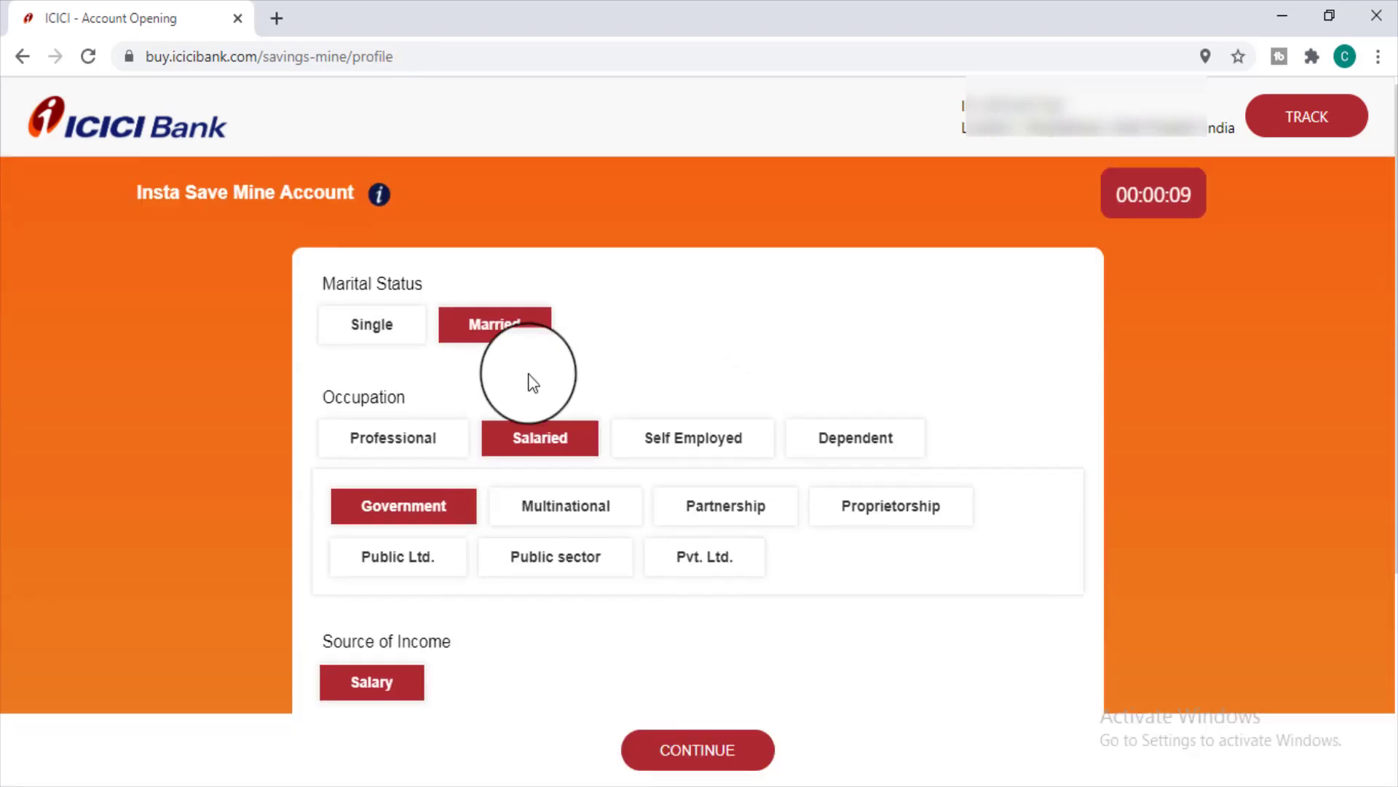
{"action": "left_click", "coordinate": [377, 344]}
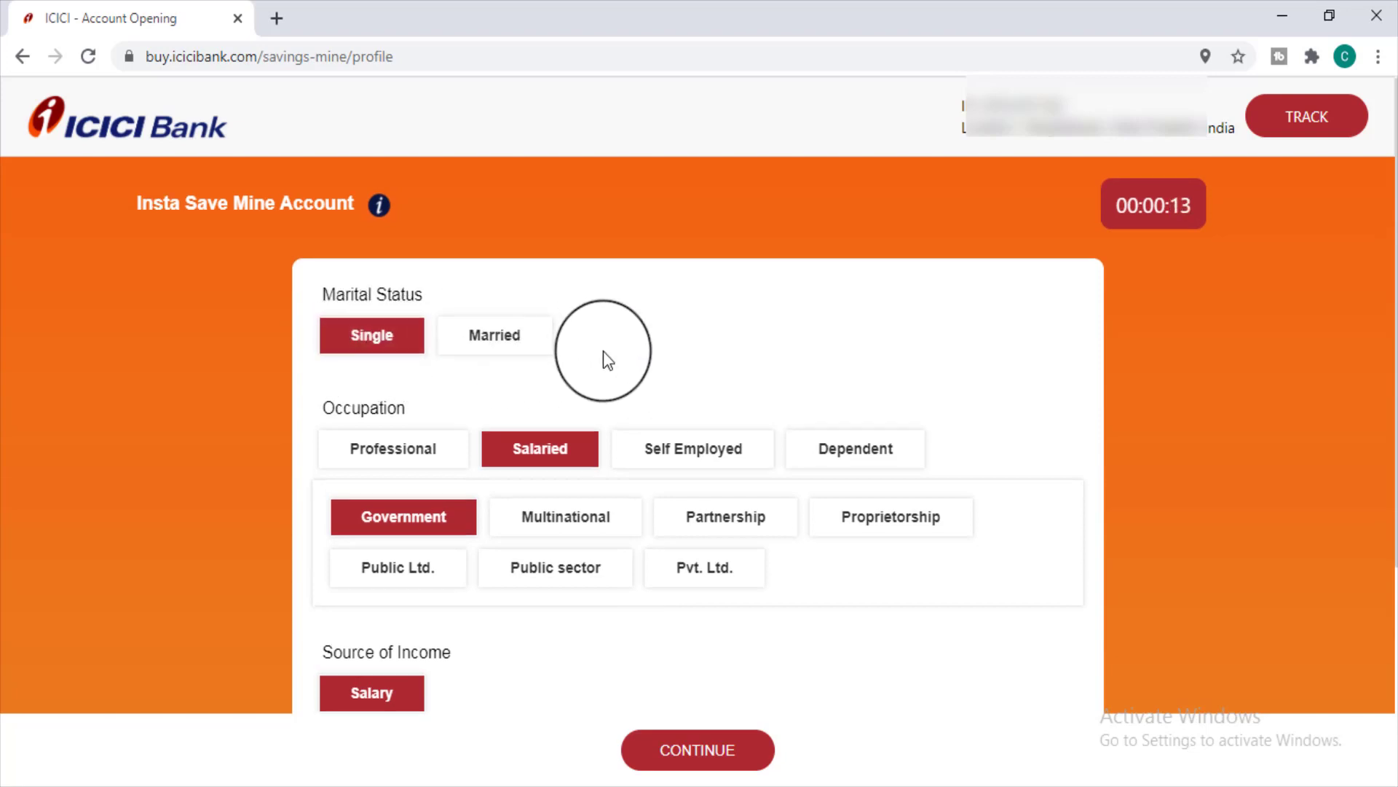
{"action": "scroll", "coordinate": [490, 337], "scroll_direction": "down", "scroll_amount": 3}
{"action": "scroll", "coordinate": [536, 375], "scroll_direction": "up", "scroll_amount": 3}
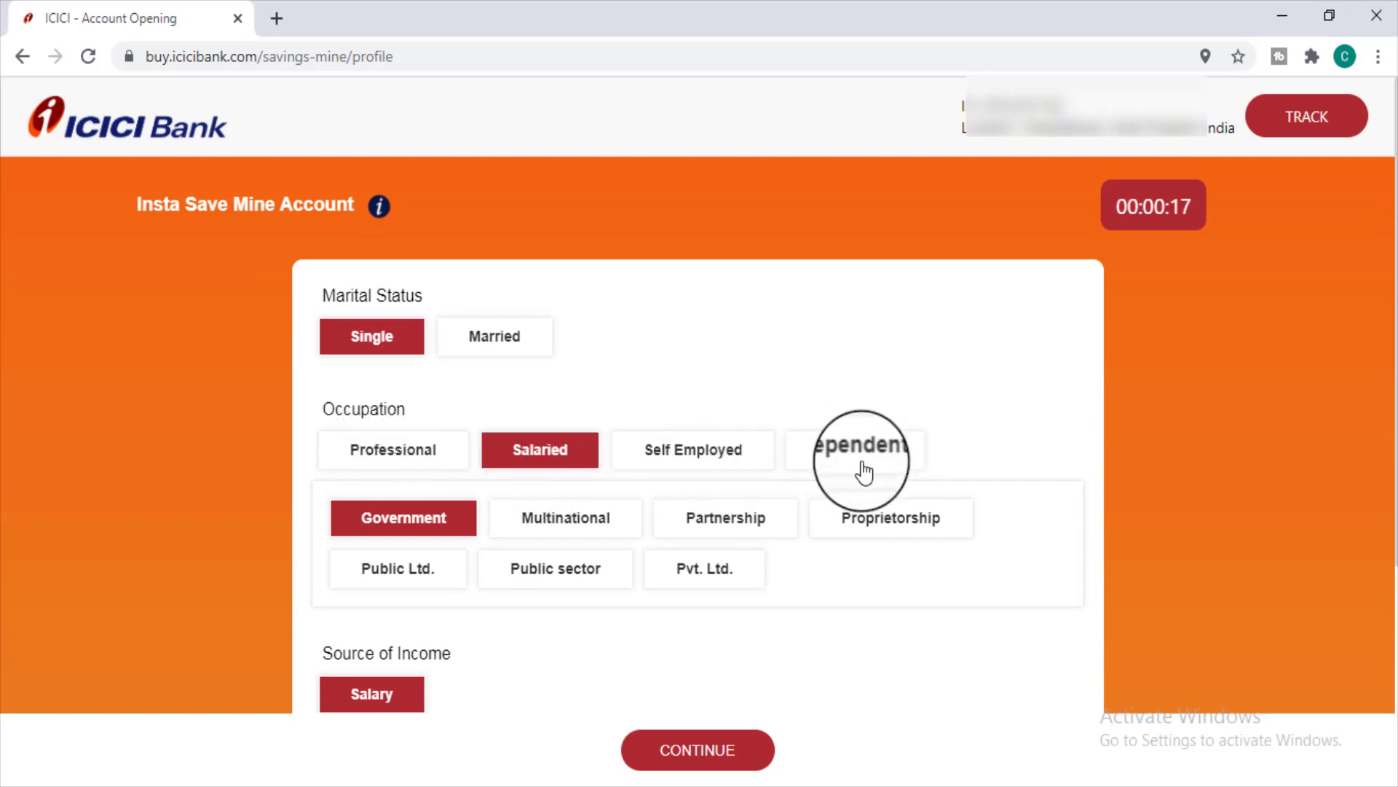
{"action": "scroll", "coordinate": [799, 400], "scroll_direction": "down", "scroll_amount": 2}
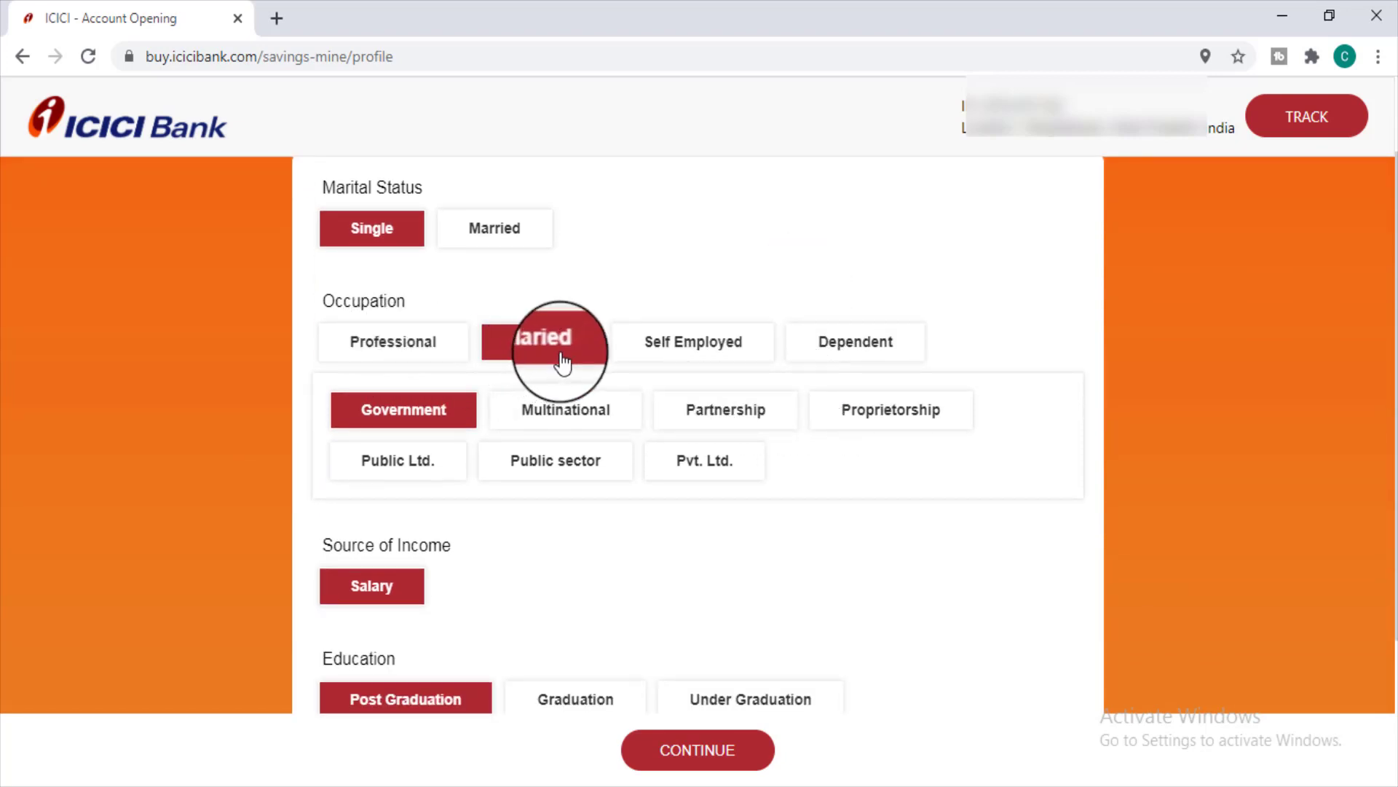
{"action": "left_click", "coordinate": [724, 355]}
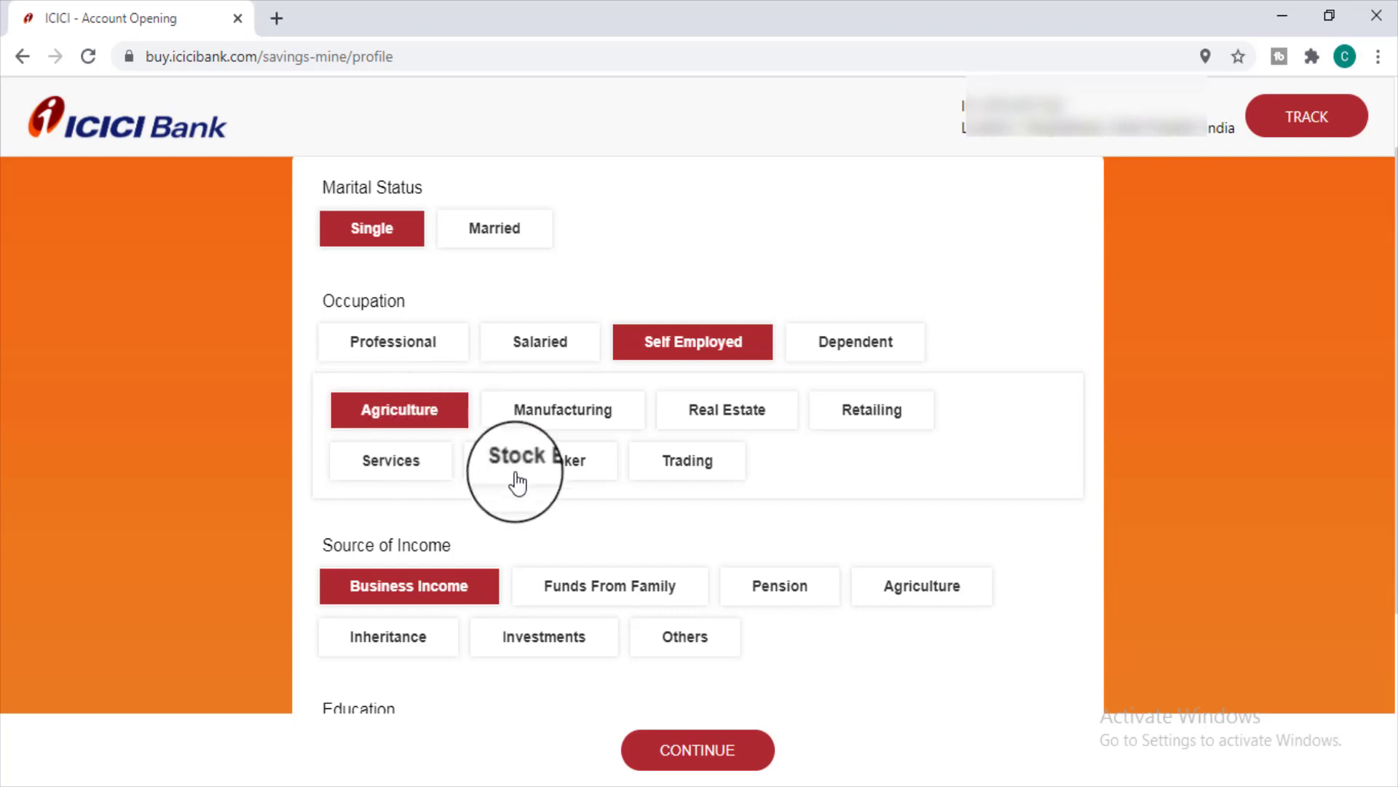
- Choose Graduation for education and Upto 5 lakhs income, then submit the profile
{"action": "scroll", "coordinate": [481, 487], "scroll_direction": "down", "scroll_amount": 1}
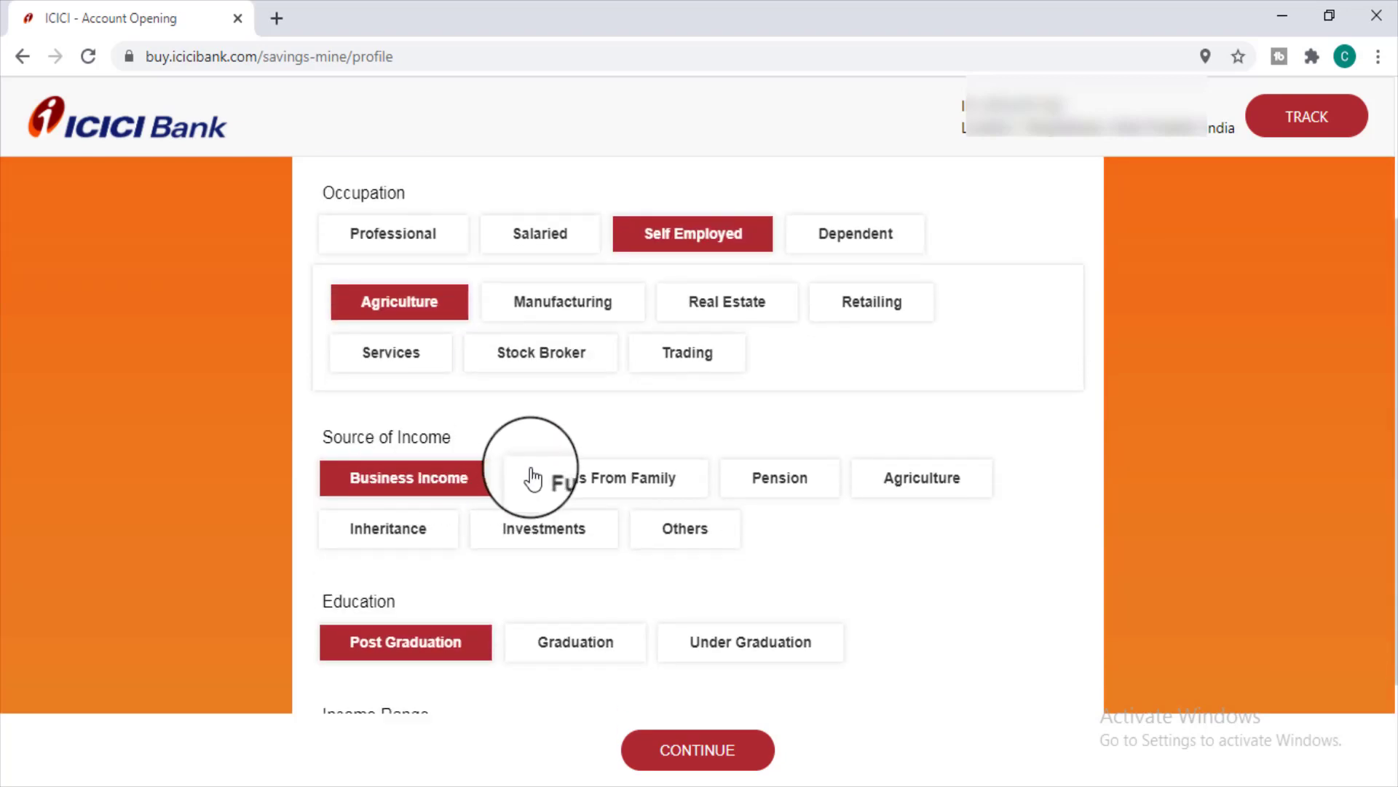
{"action": "scroll", "coordinate": [593, 428], "scroll_direction": "down", "scroll_amount": 1}
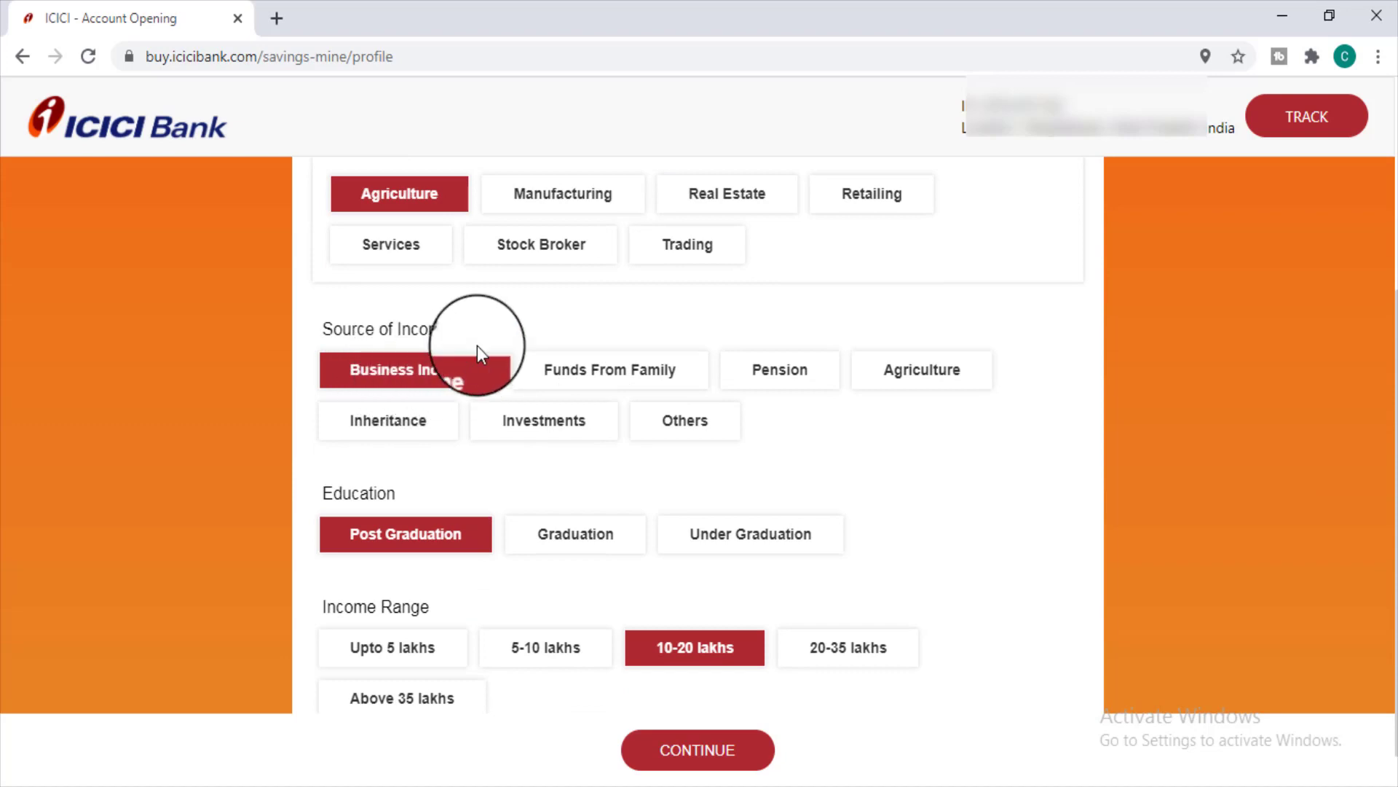
{"action": "scroll", "coordinate": [481, 341], "scroll_direction": "up", "scroll_amount": 1}
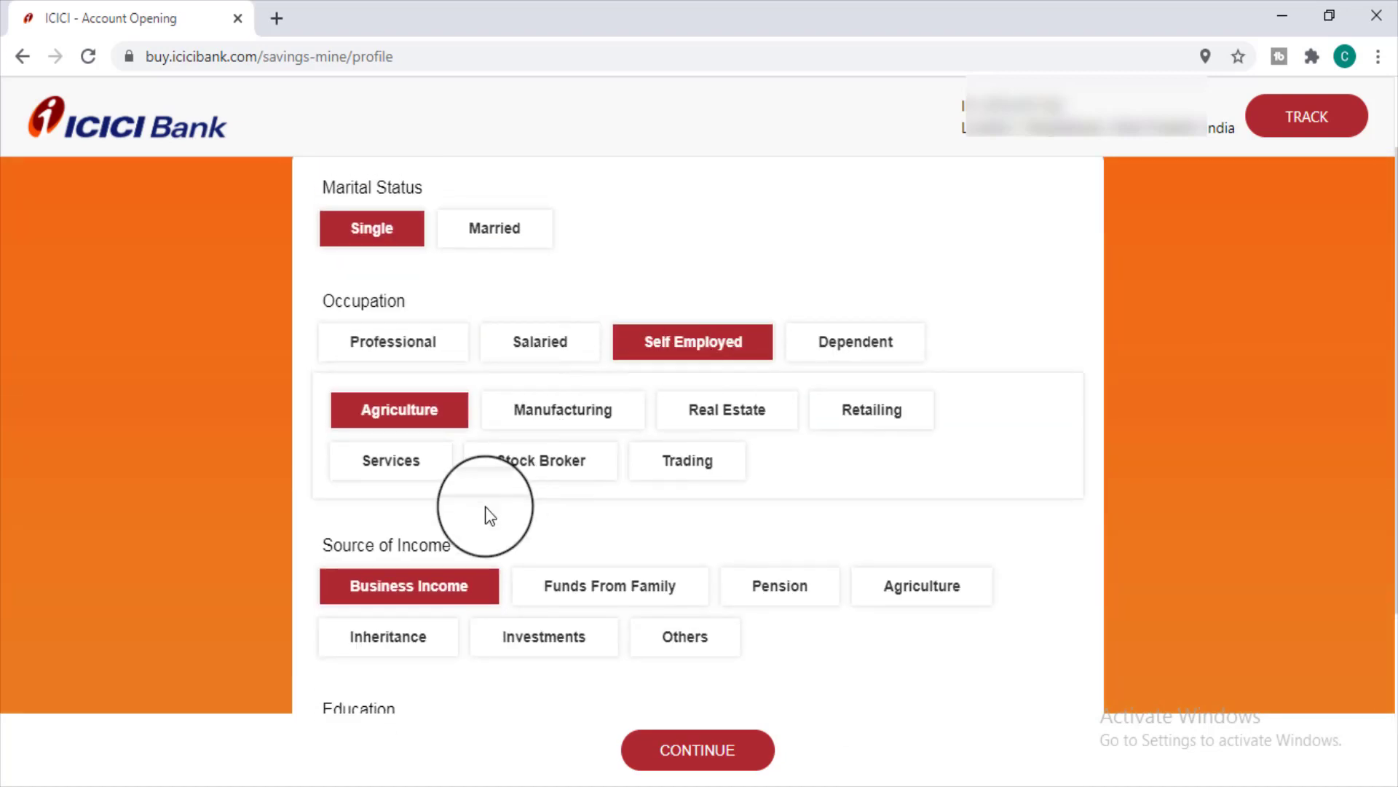
{"action": "scroll", "coordinate": [485, 506], "scroll_direction": "down", "scroll_amount": 1}
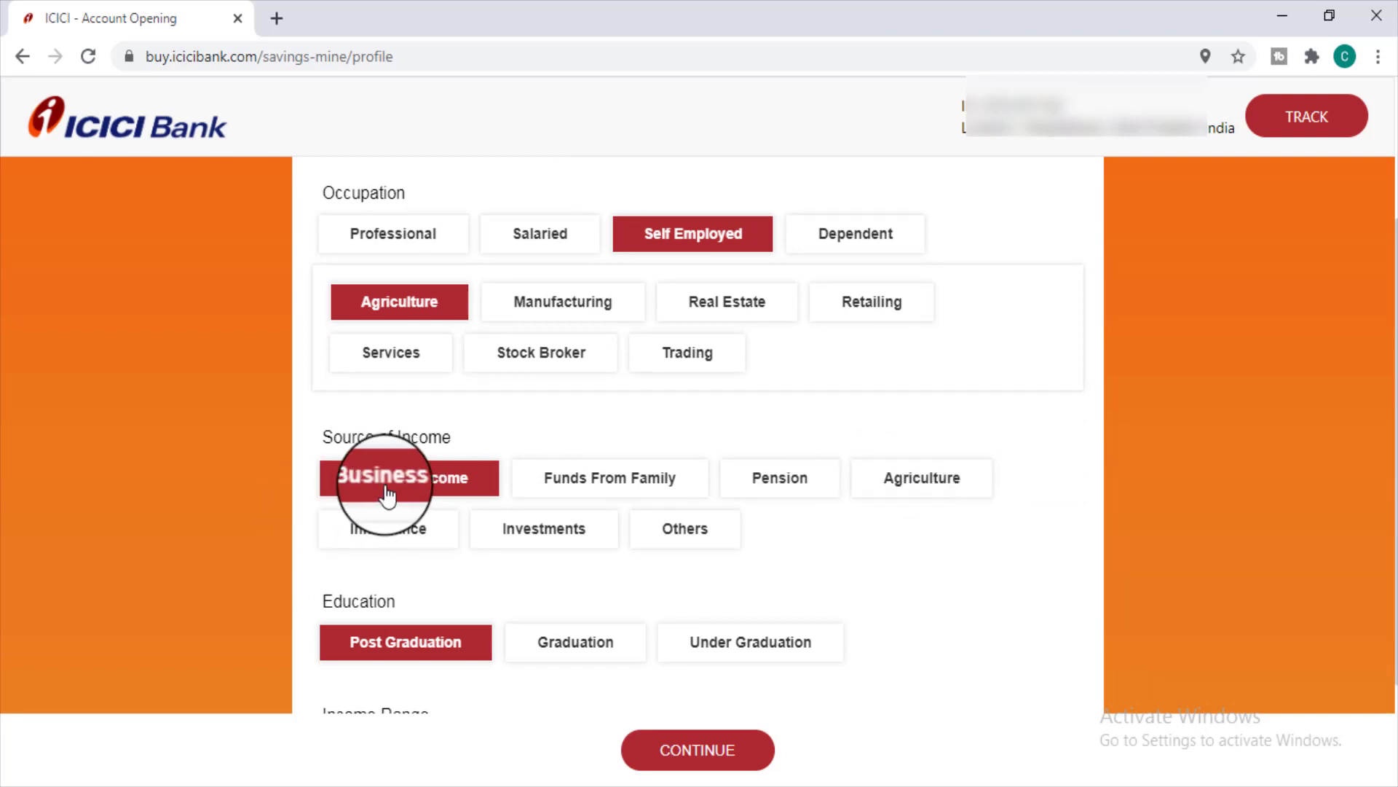
{"action": "scroll", "coordinate": [503, 445], "scroll_direction": "down", "scroll_amount": 2}
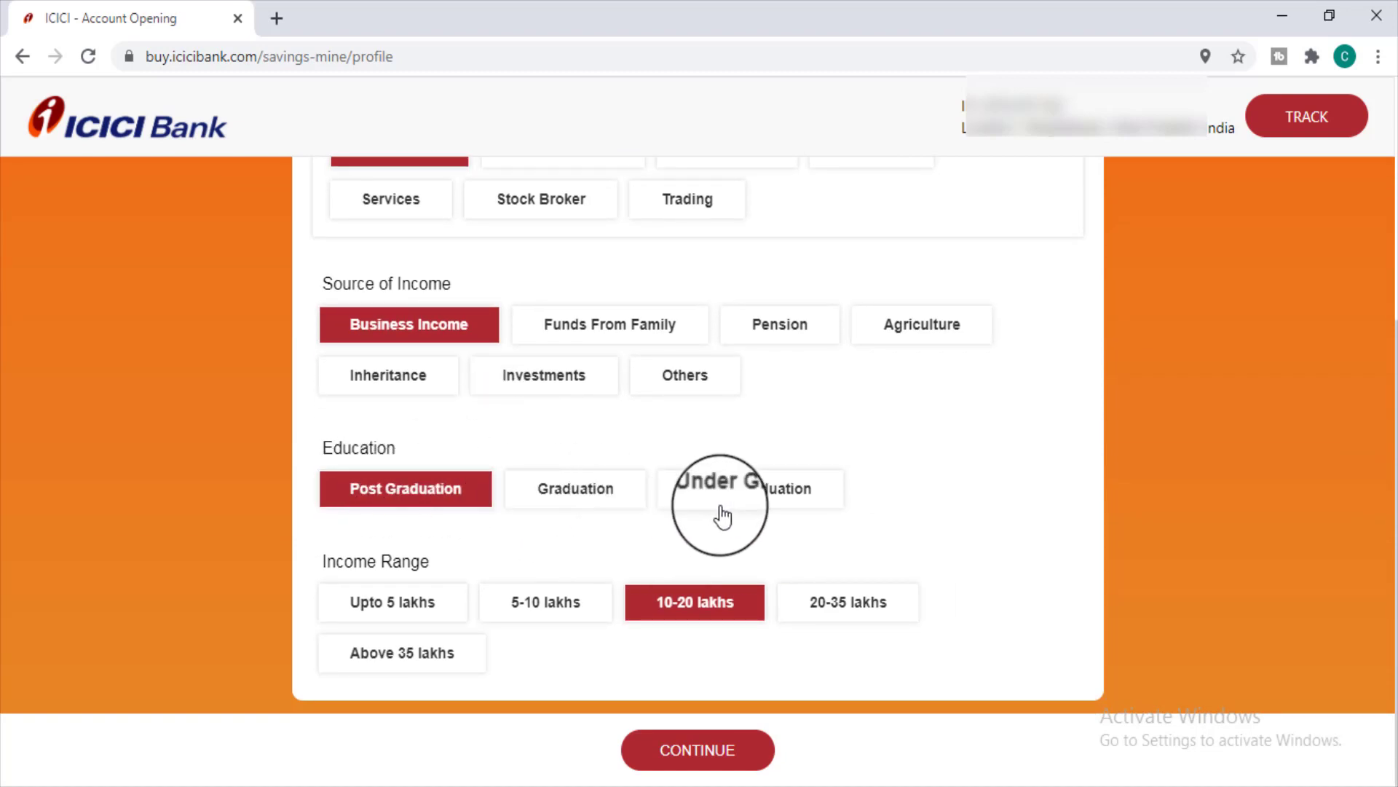
{"action": "left_click", "coordinate": [569, 501]}
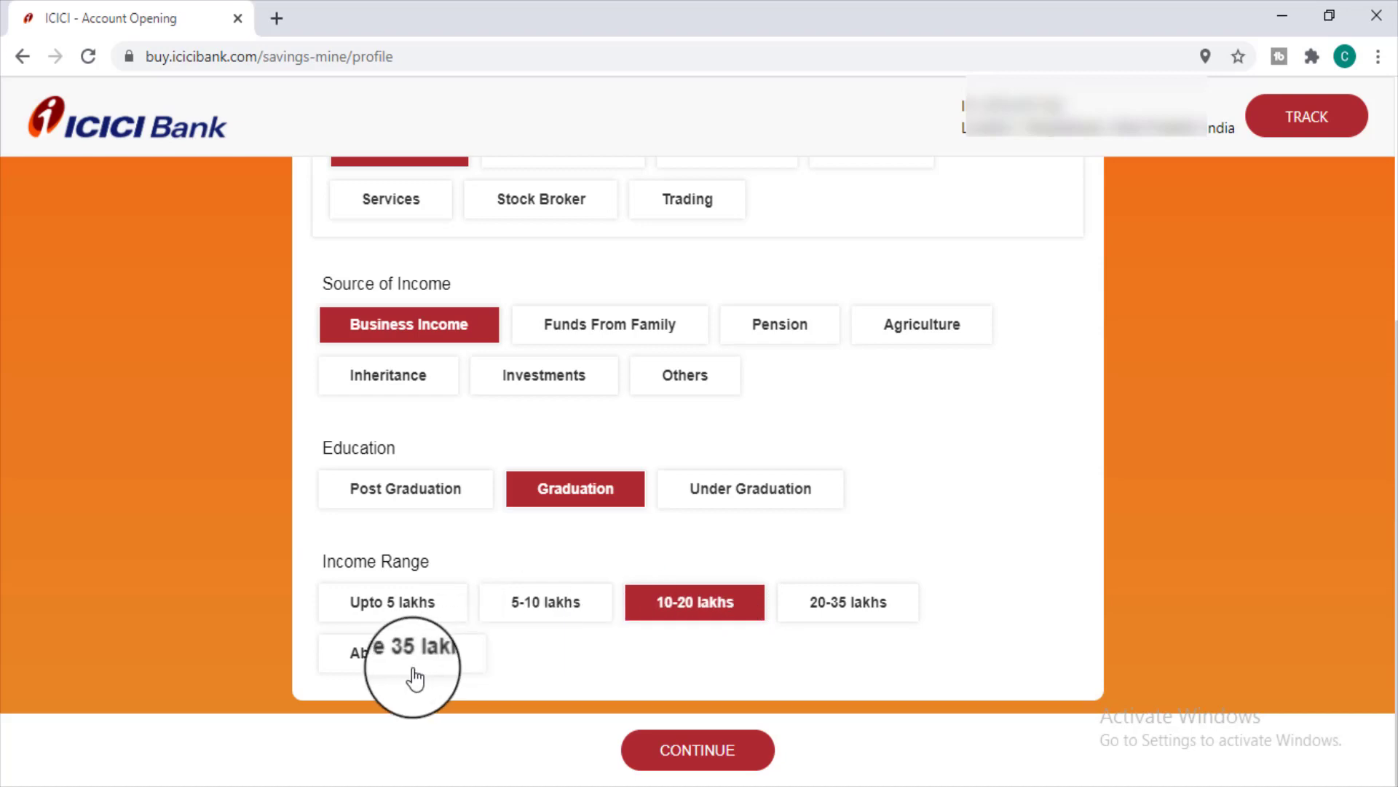
{"action": "left_click", "coordinate": [385, 611]}
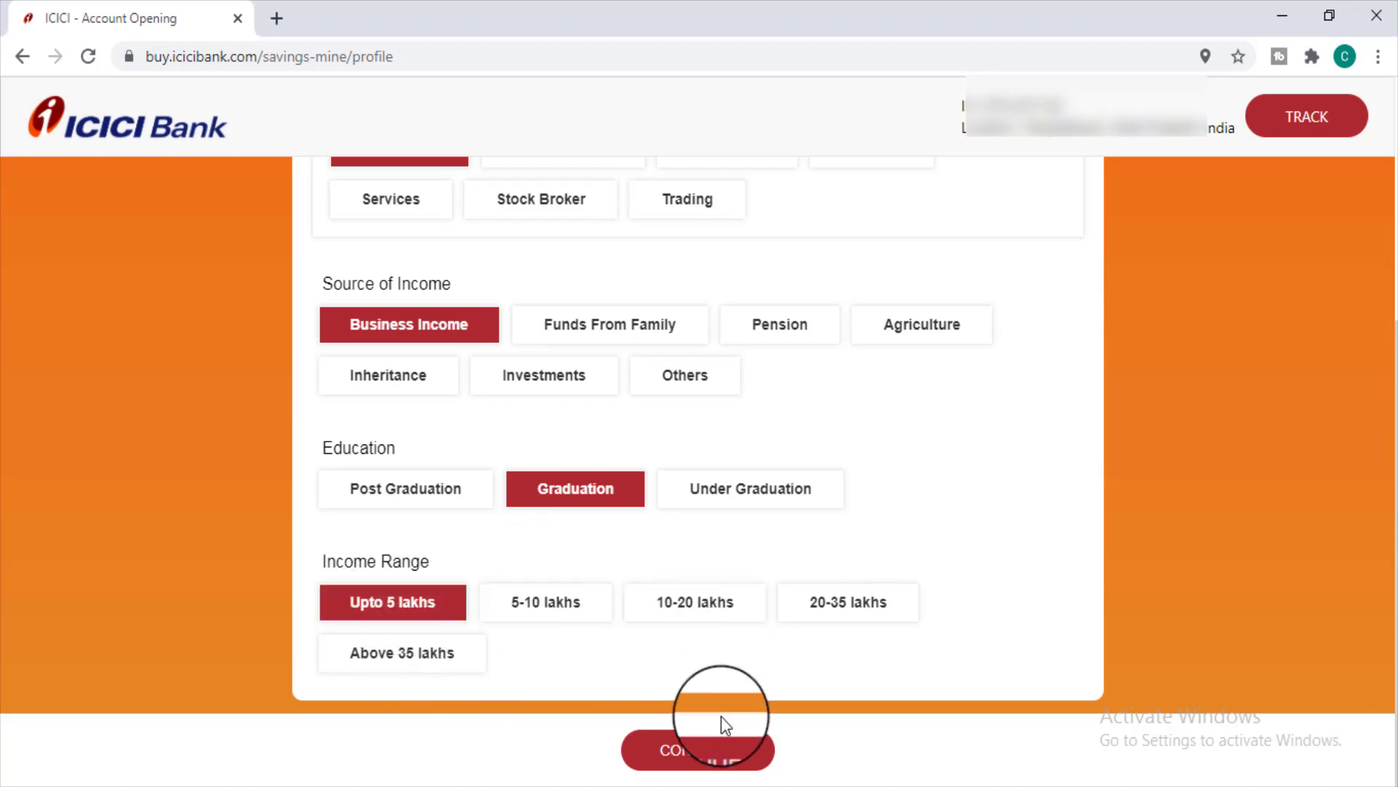
{"action": "left_click", "coordinate": [698, 753]}
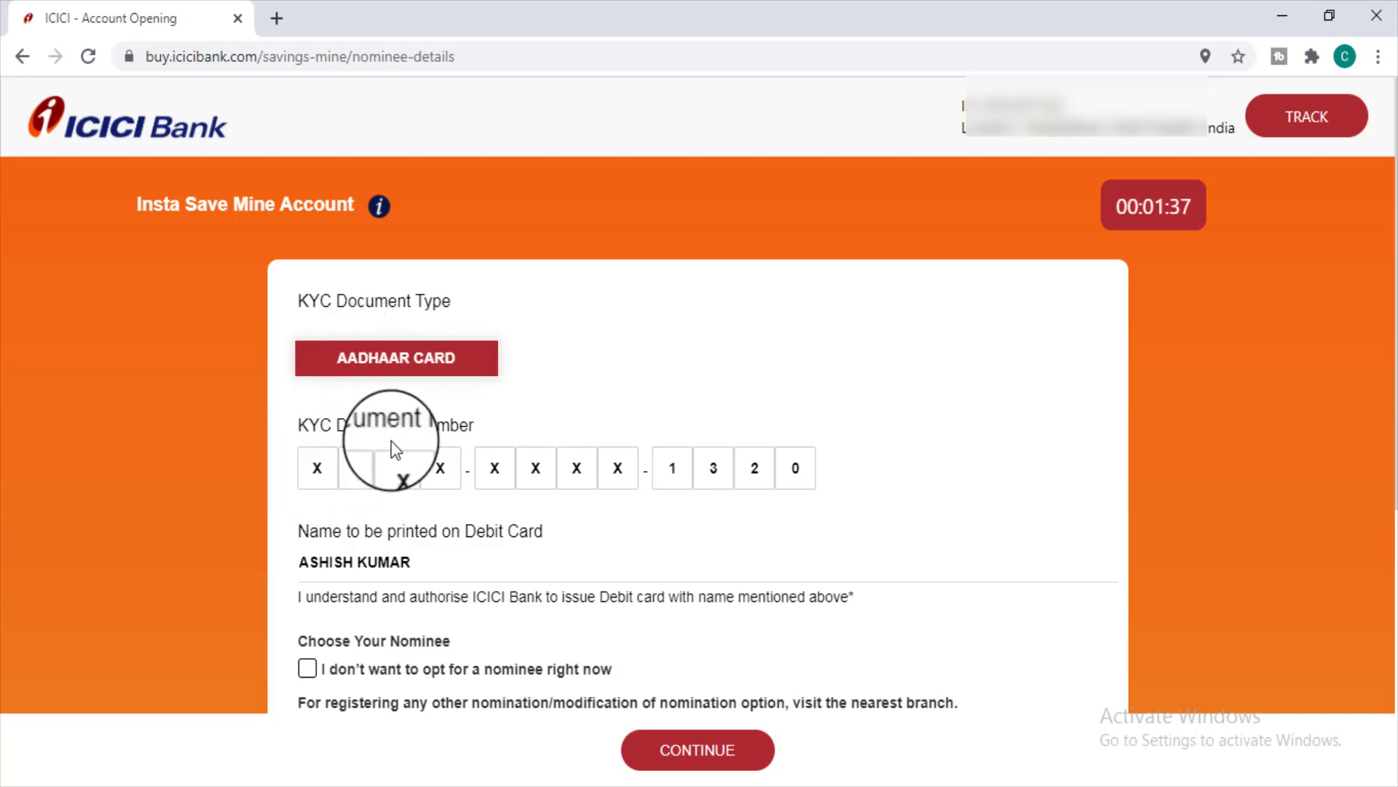
- Opt out of a nominee and confirm continuing without nomination
{"action": "scroll", "coordinate": [714, 500], "scroll_direction": "down", "scroll_amount": 1}
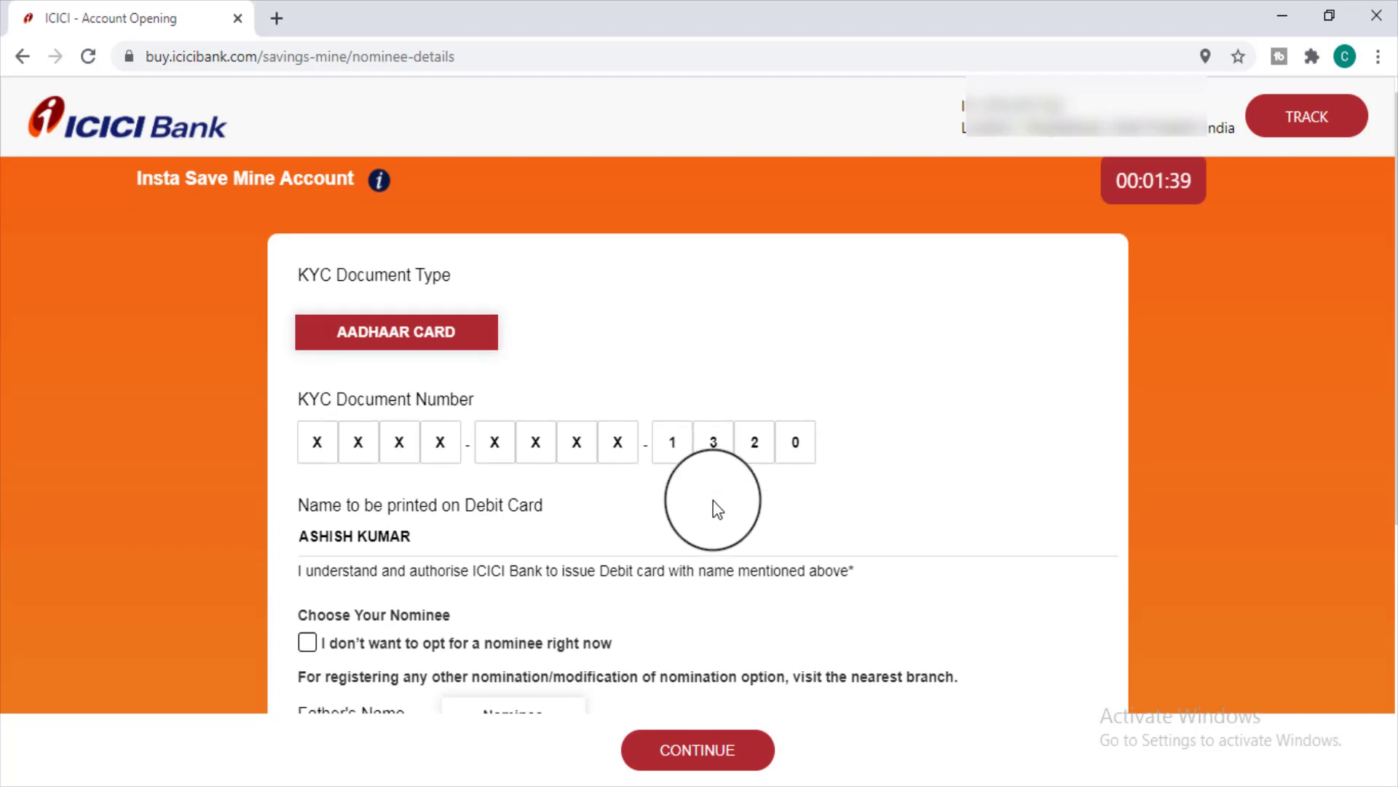
{"action": "scroll", "coordinate": [714, 501], "scroll_direction": "down", "scroll_amount": 1}
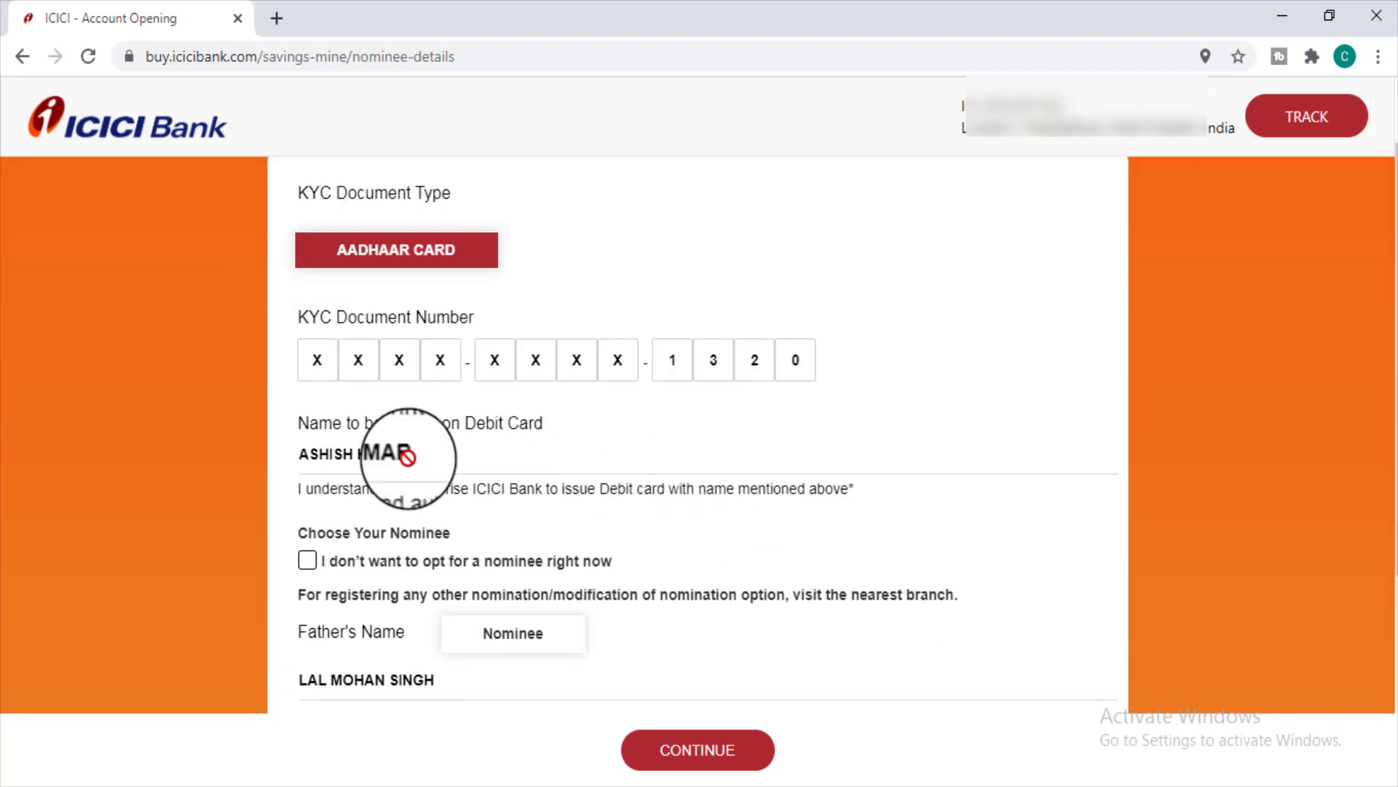
{"action": "scroll", "coordinate": [466, 459], "scroll_direction": "down", "scroll_amount": 2}
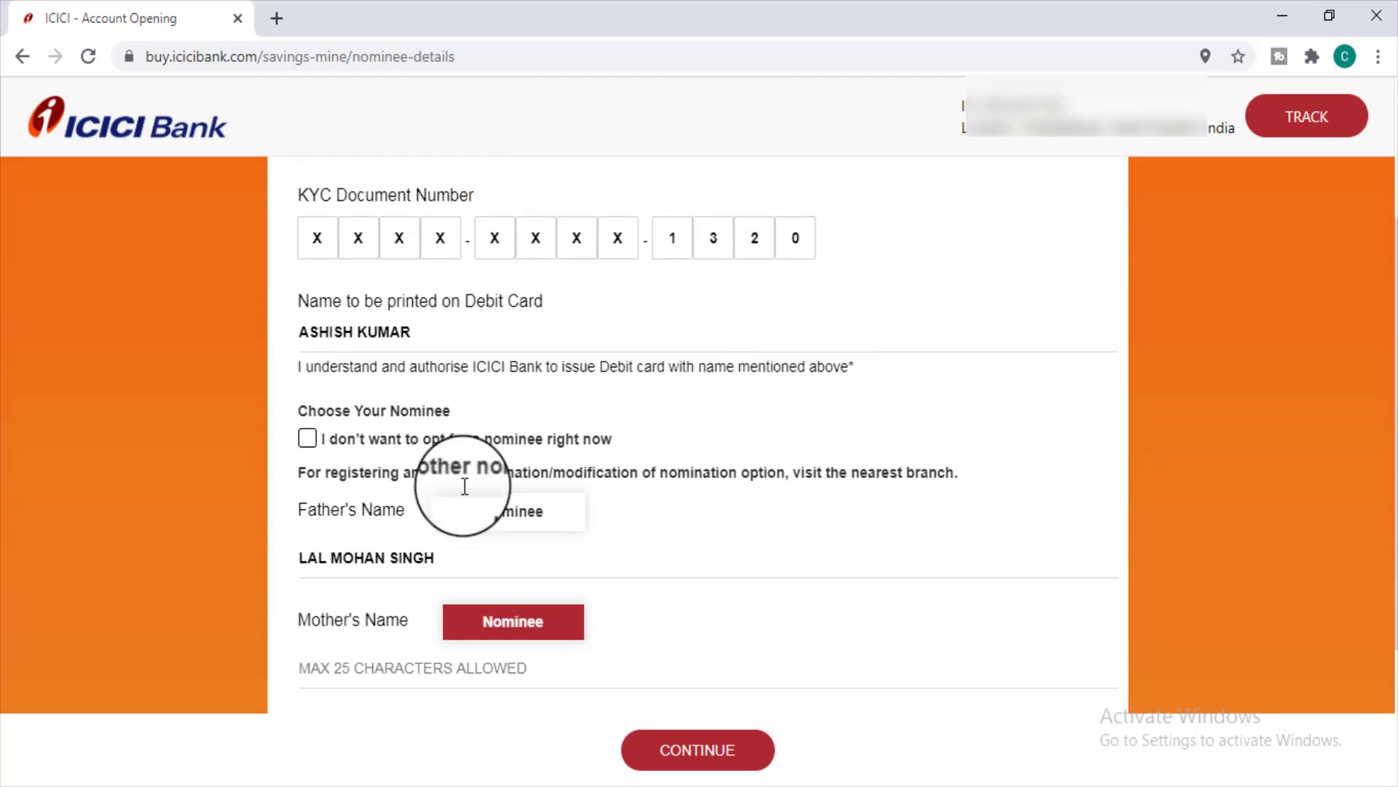
{"action": "scroll", "coordinate": [464, 486], "scroll_direction": "down", "scroll_amount": 1}
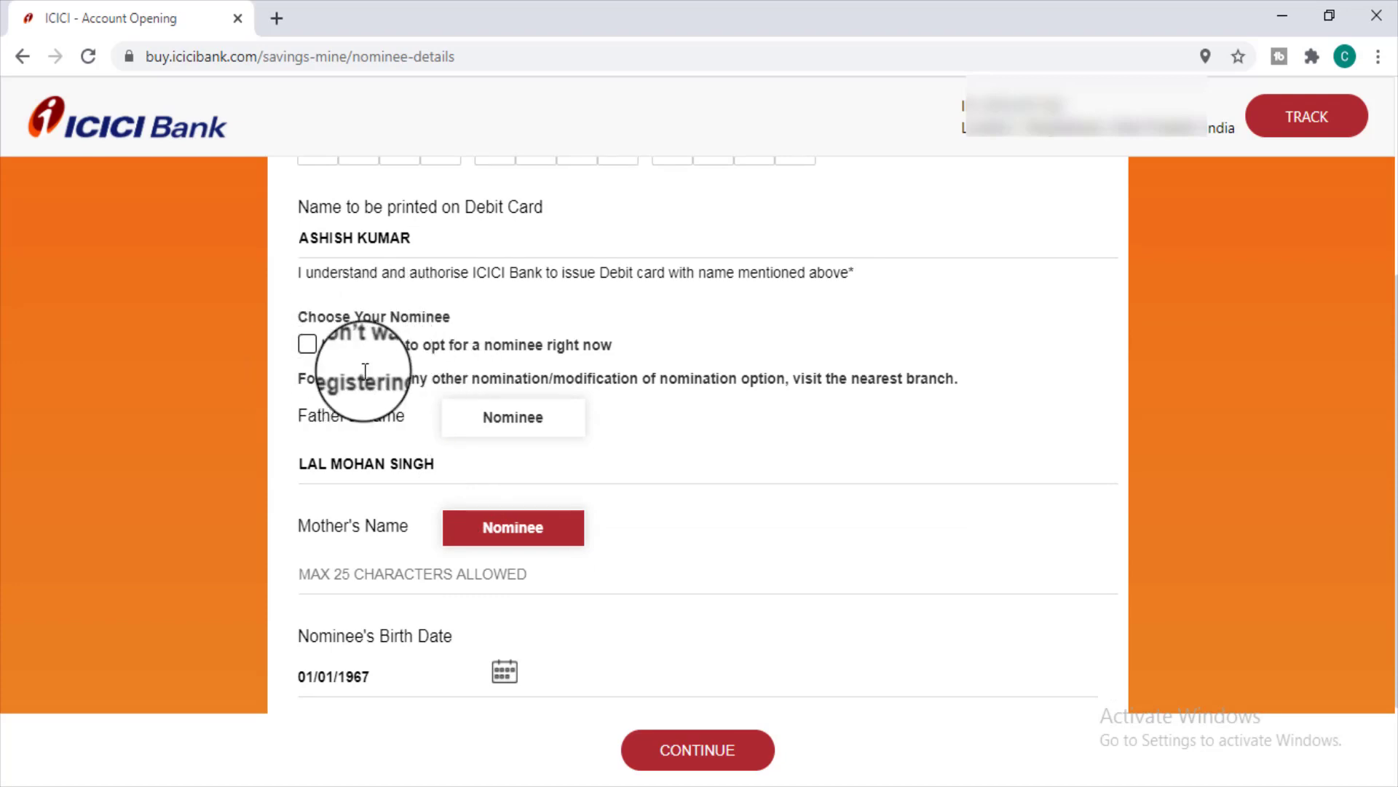
{"action": "left_click", "coordinate": [308, 346]}
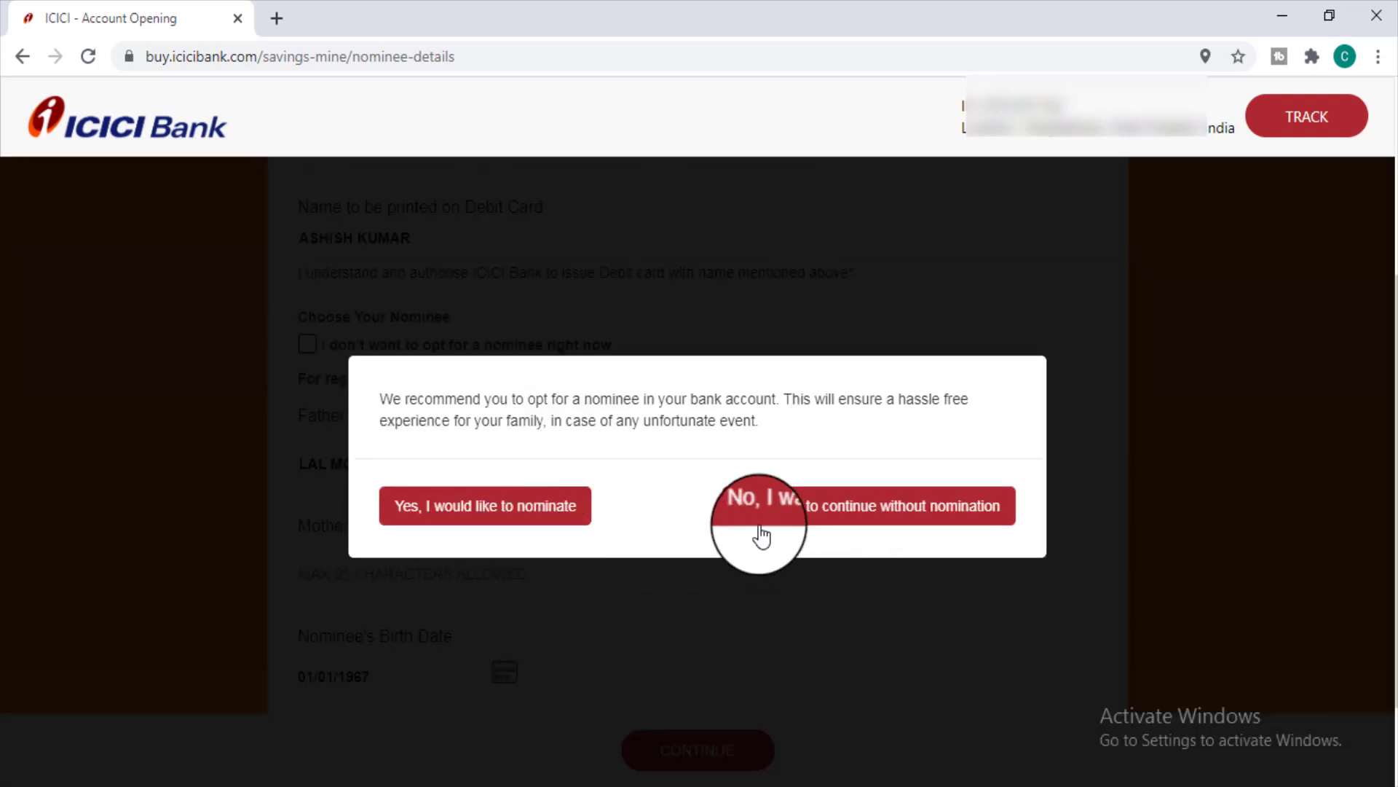
{"action": "left_click", "coordinate": [526, 519]}
{"action": "scroll", "coordinate": [667, 474], "scroll_direction": "down", "scroll_amount": 2}
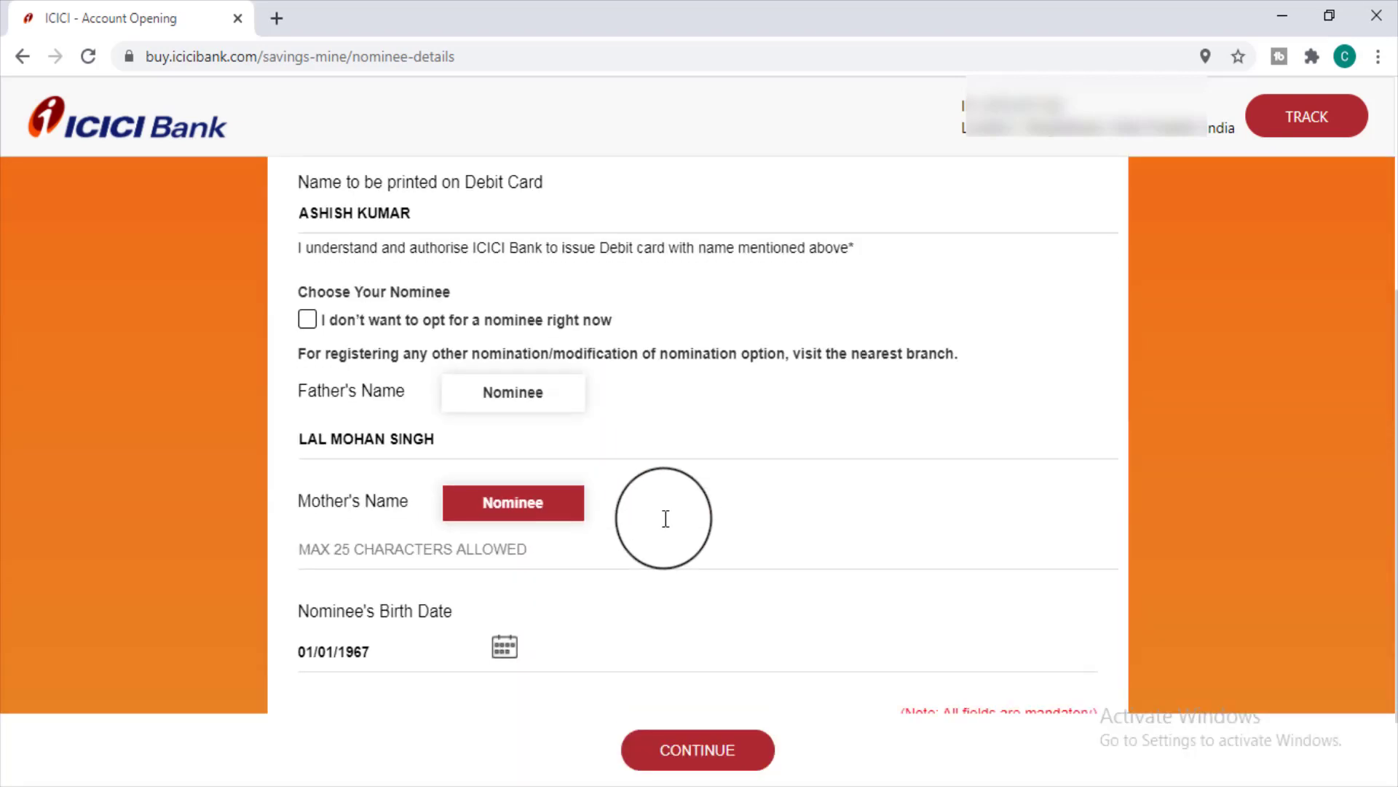
{"action": "scroll", "coordinate": [645, 505], "scroll_direction": "up", "scroll_amount": 2}
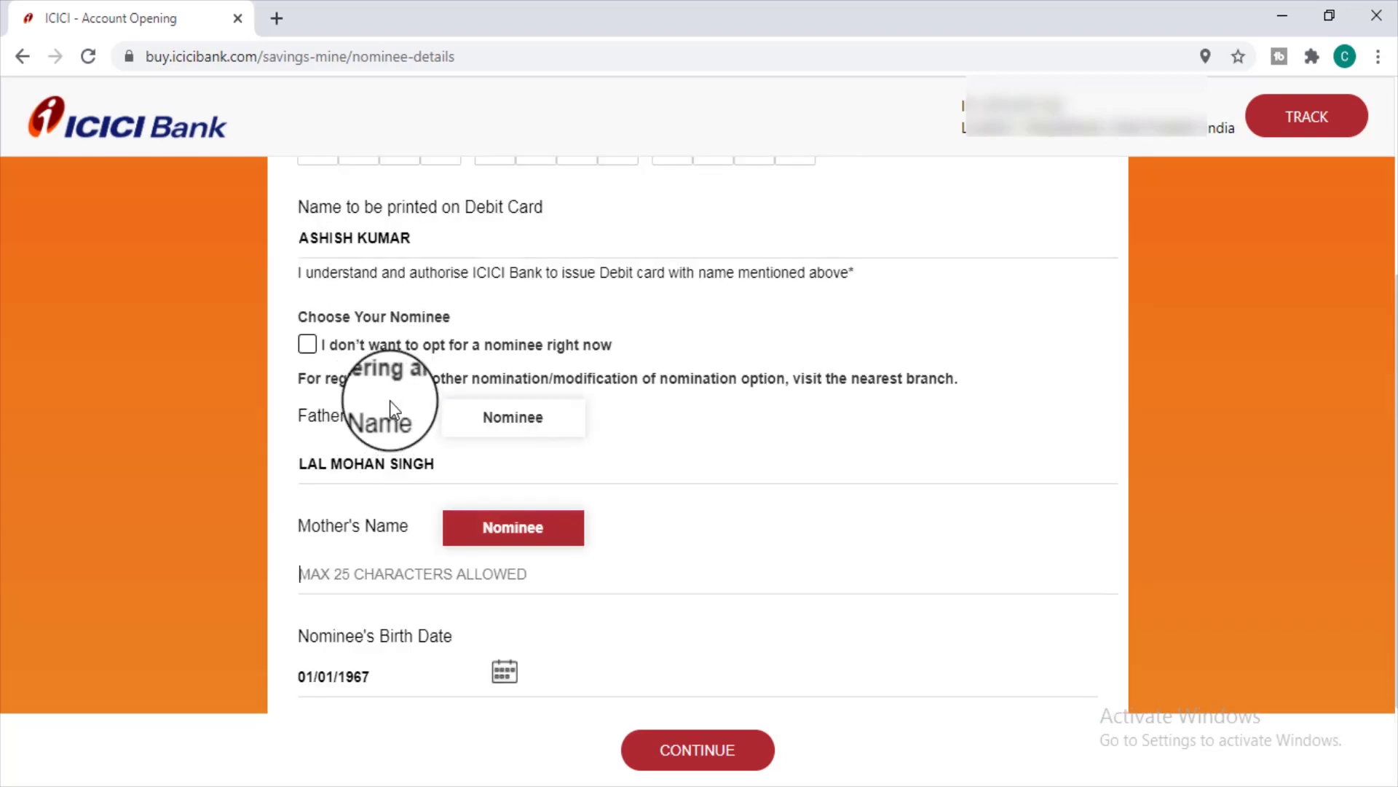
{"action": "left_click", "coordinate": [311, 344]}
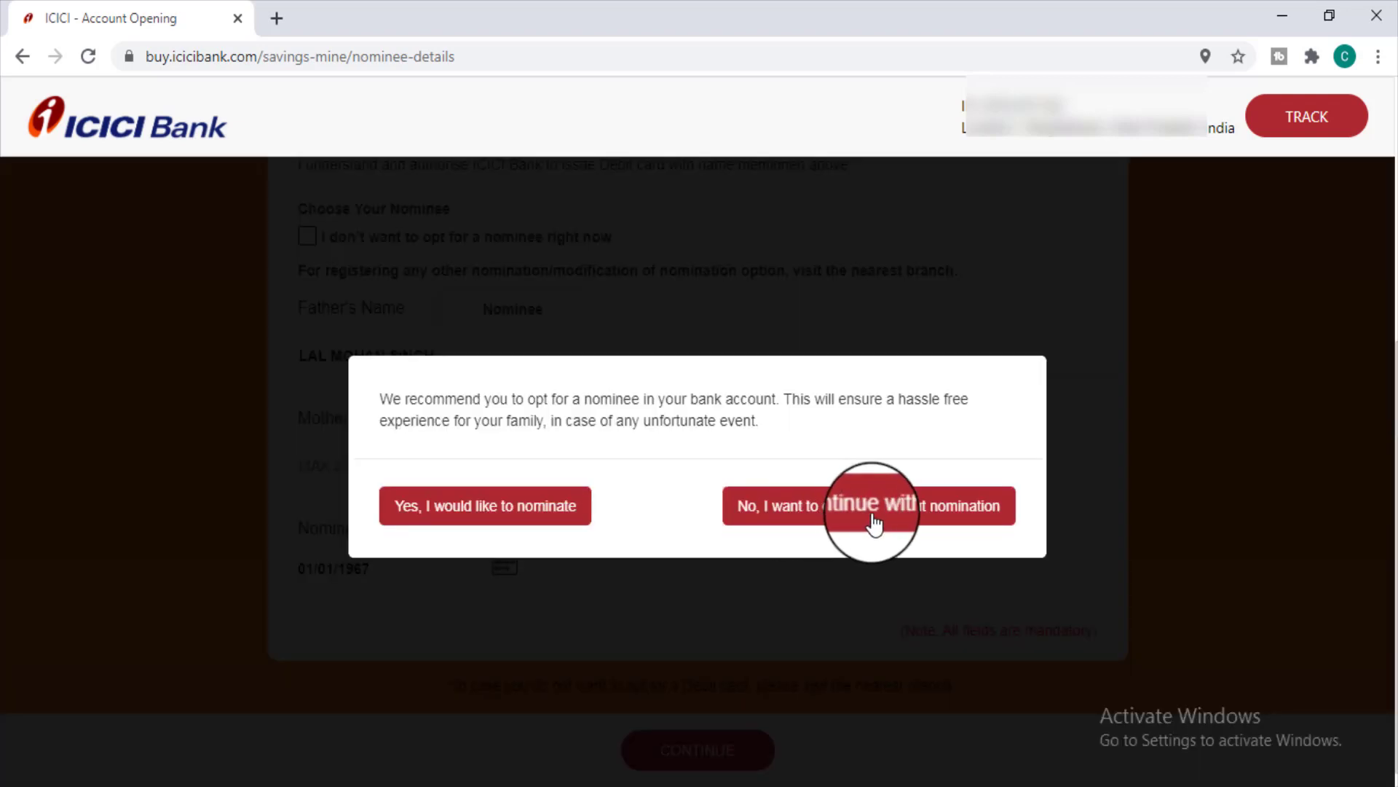
{"action": "left_click", "coordinate": [870, 521]}
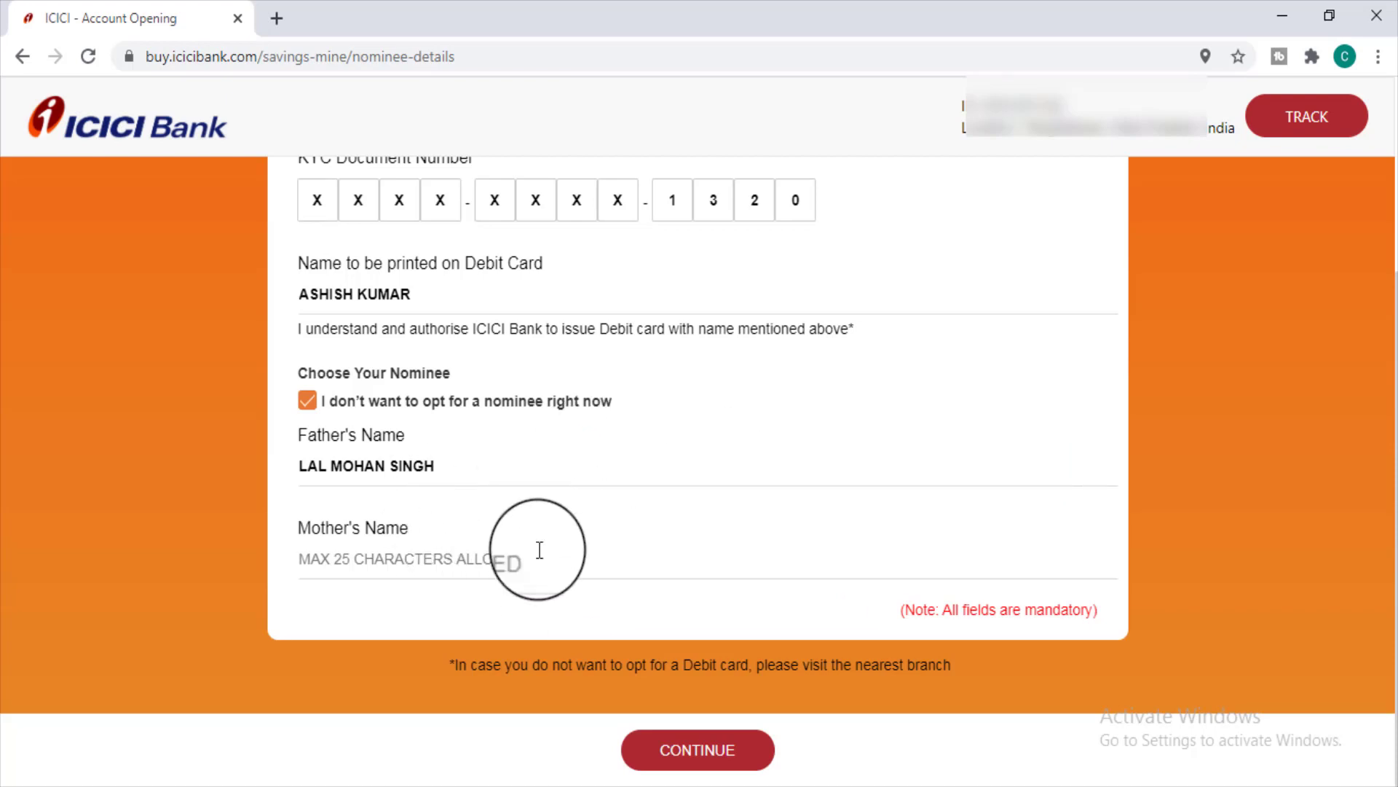
- Enter the mother's name and submit the nominee details page
{"action": "left_click", "coordinate": [354, 558]}
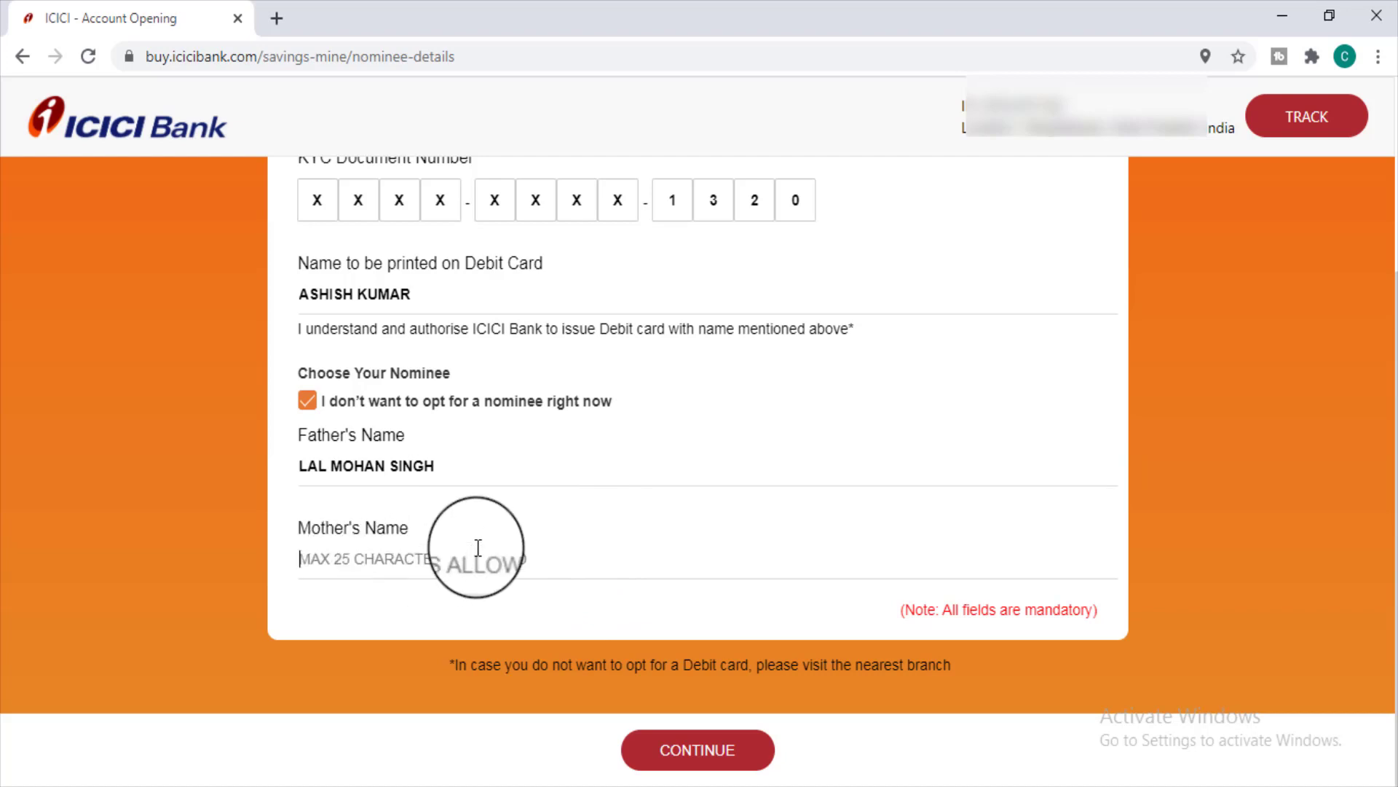
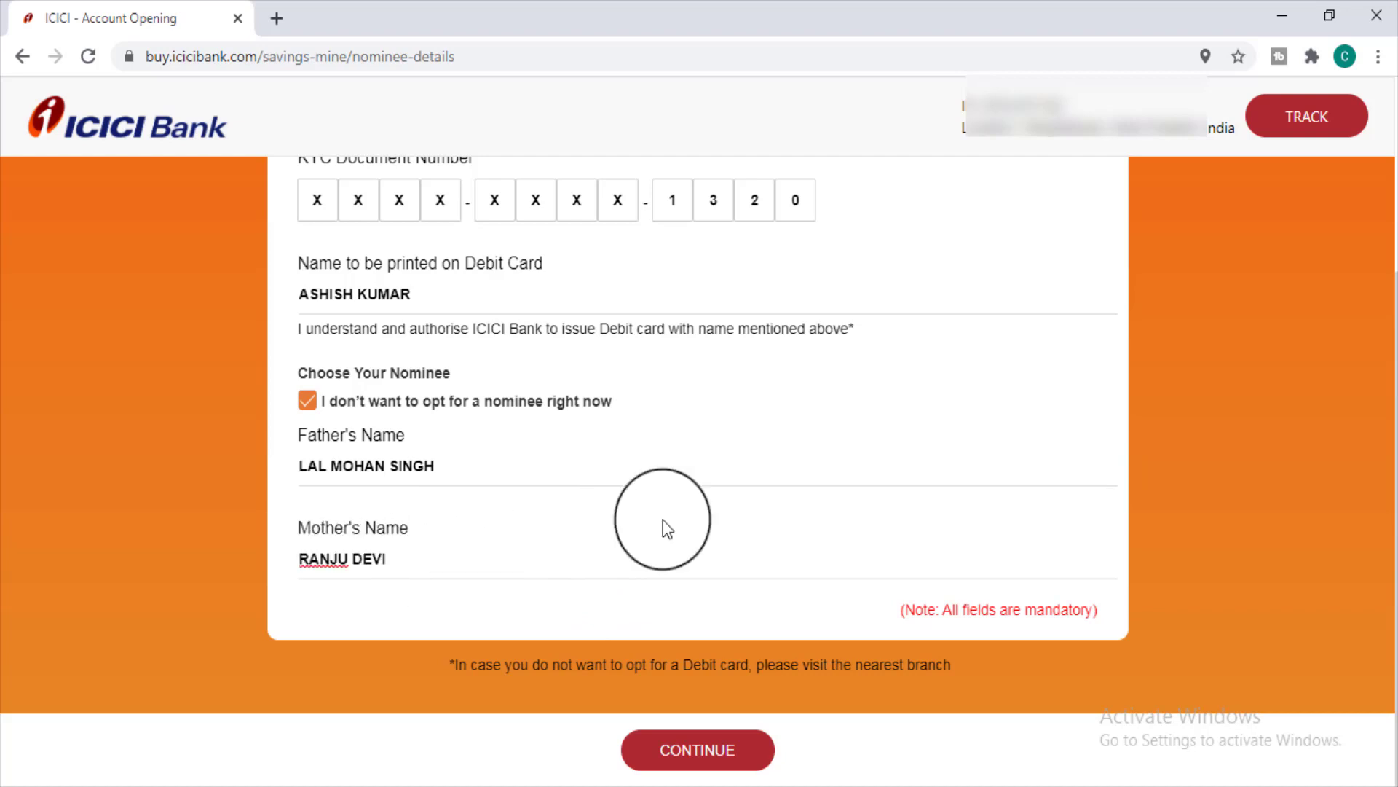
{"action": "left_click", "coordinate": [700, 749]}
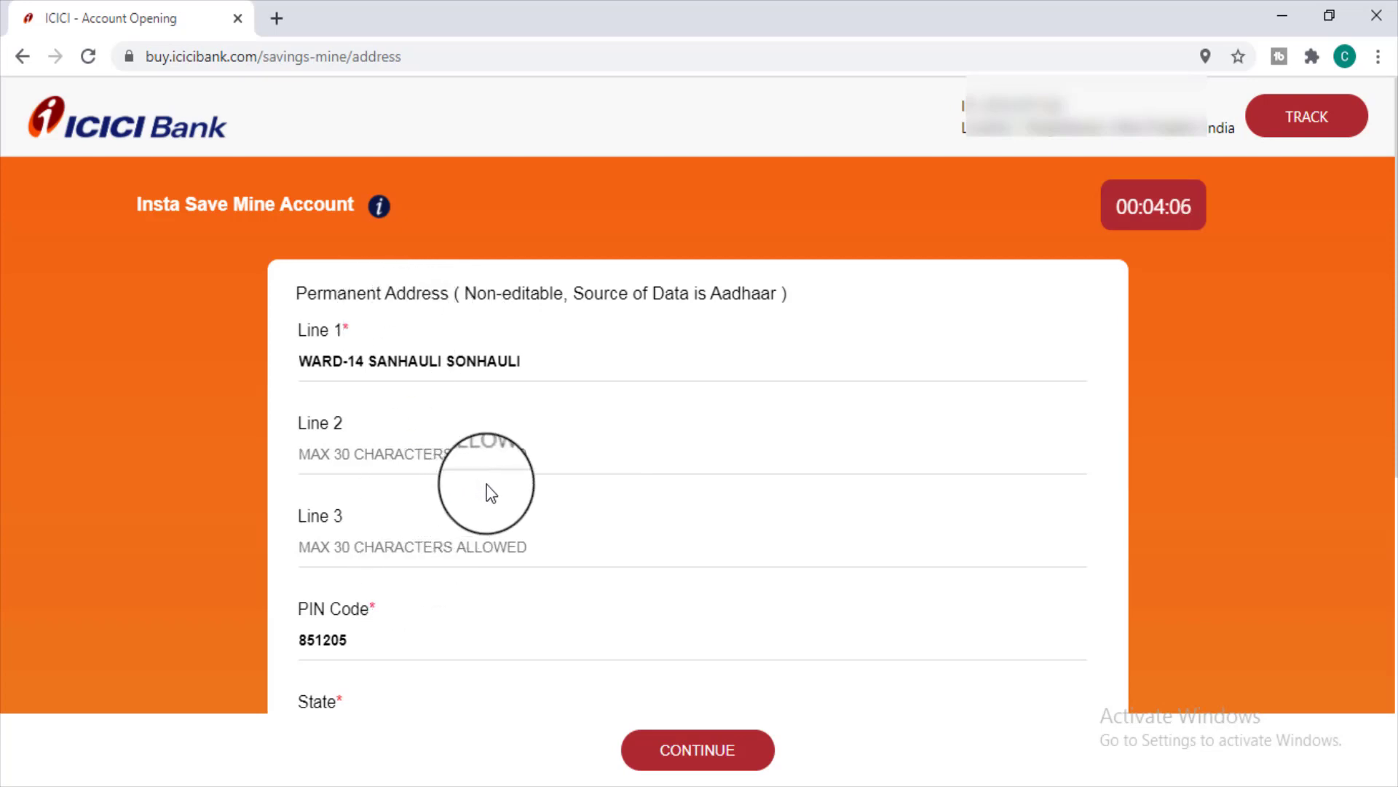
- Select BIHAR as the state and enter the same city for City and Place of Birth
{"action": "scroll", "coordinate": [488, 492], "scroll_direction": "down", "scroll_amount": 5}
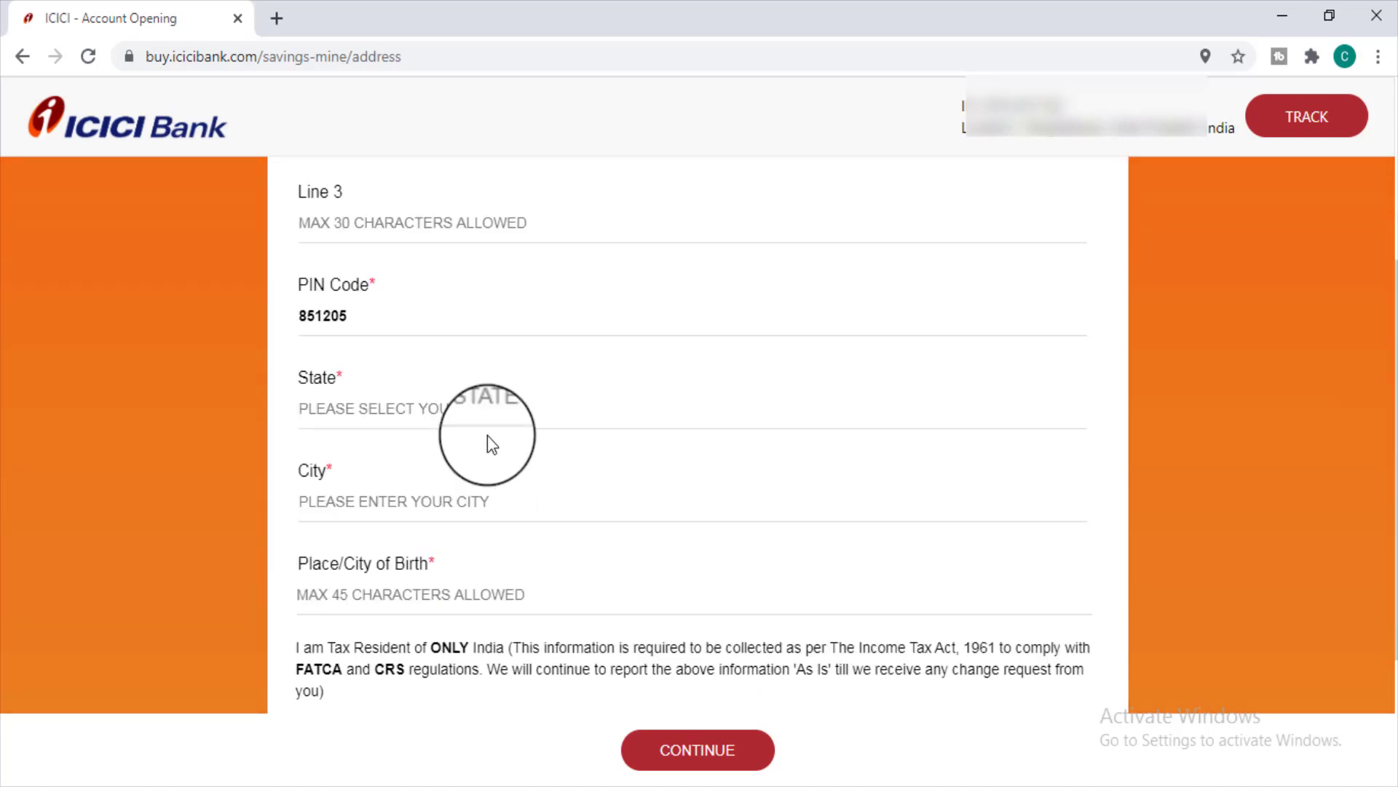
{"action": "left_click", "coordinate": [380, 417]}
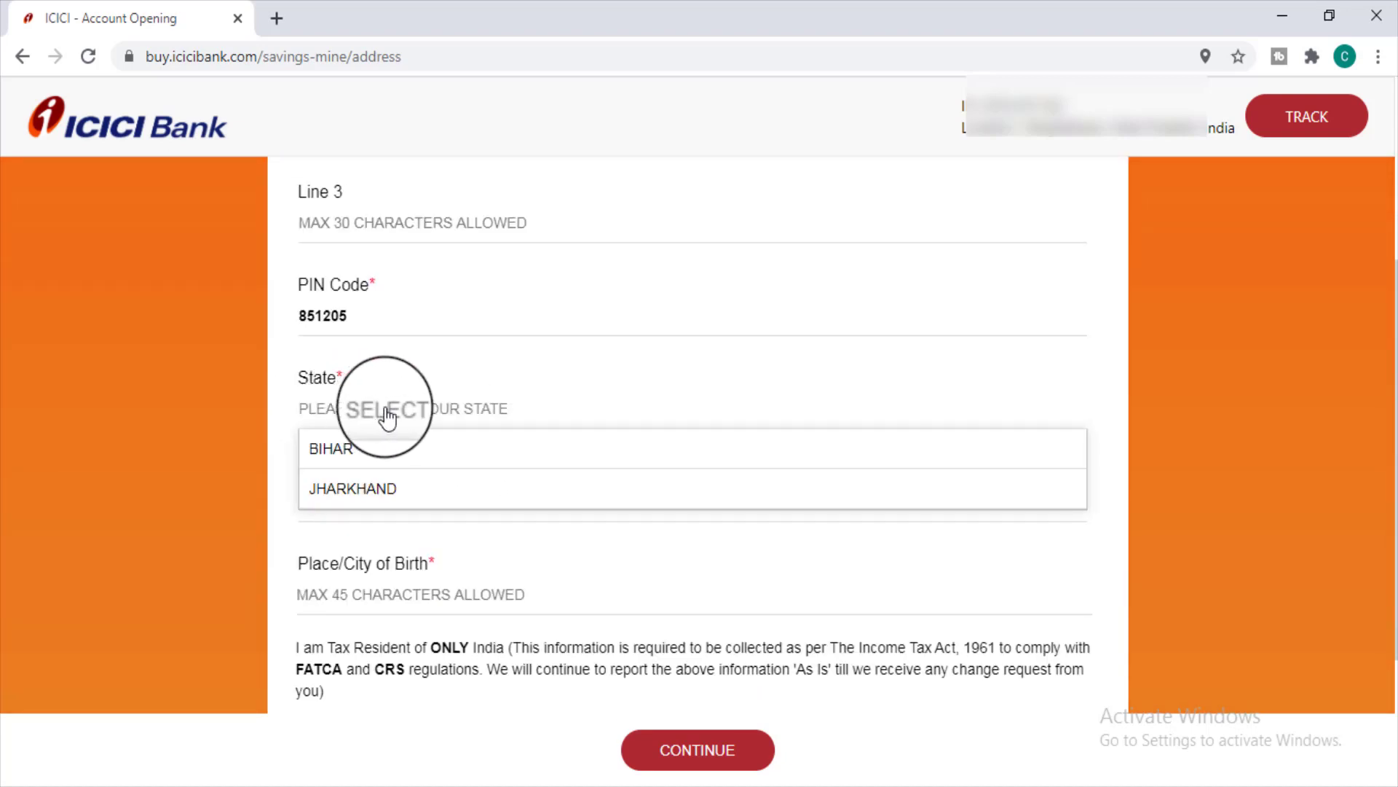
{"action": "left_click", "coordinate": [364, 457]}
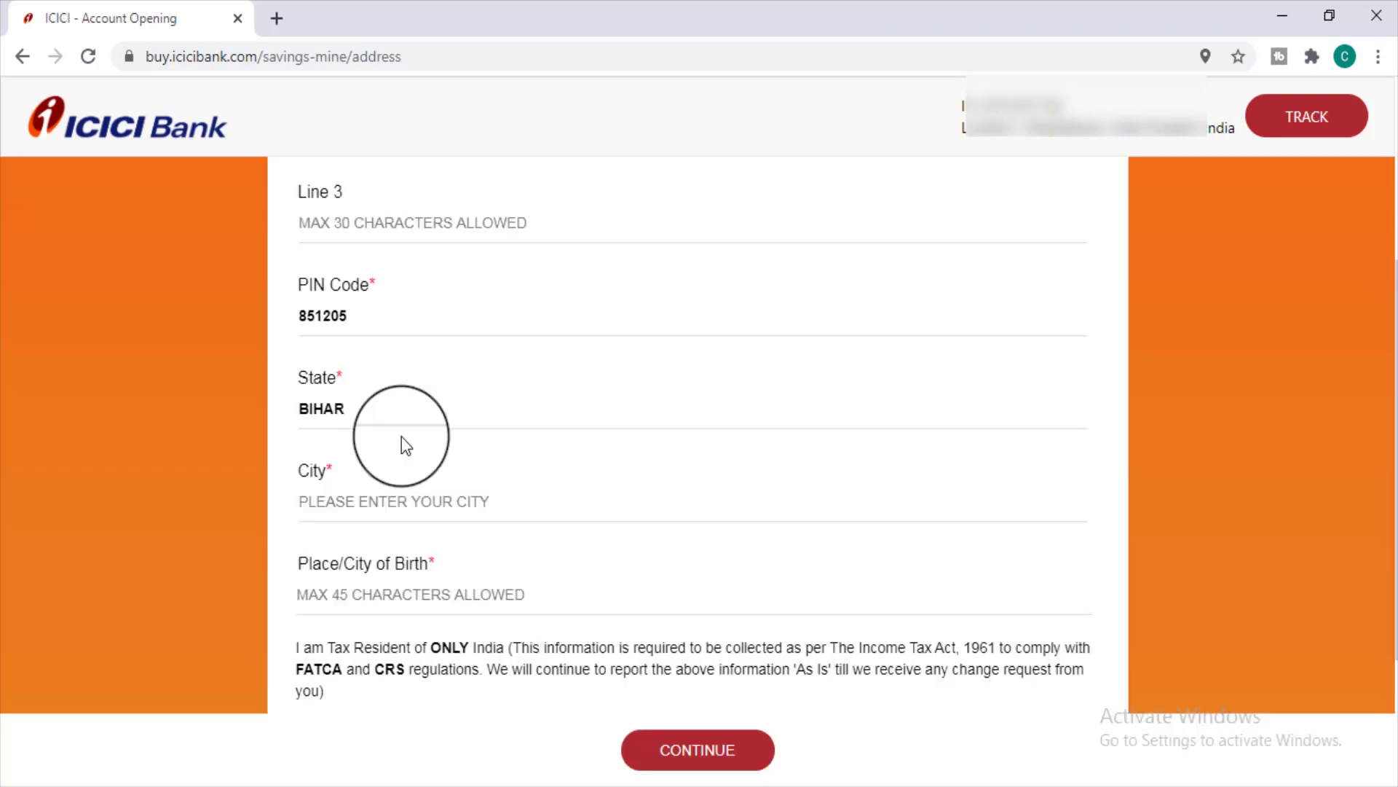
{"action": "left_click", "coordinate": [379, 501]}
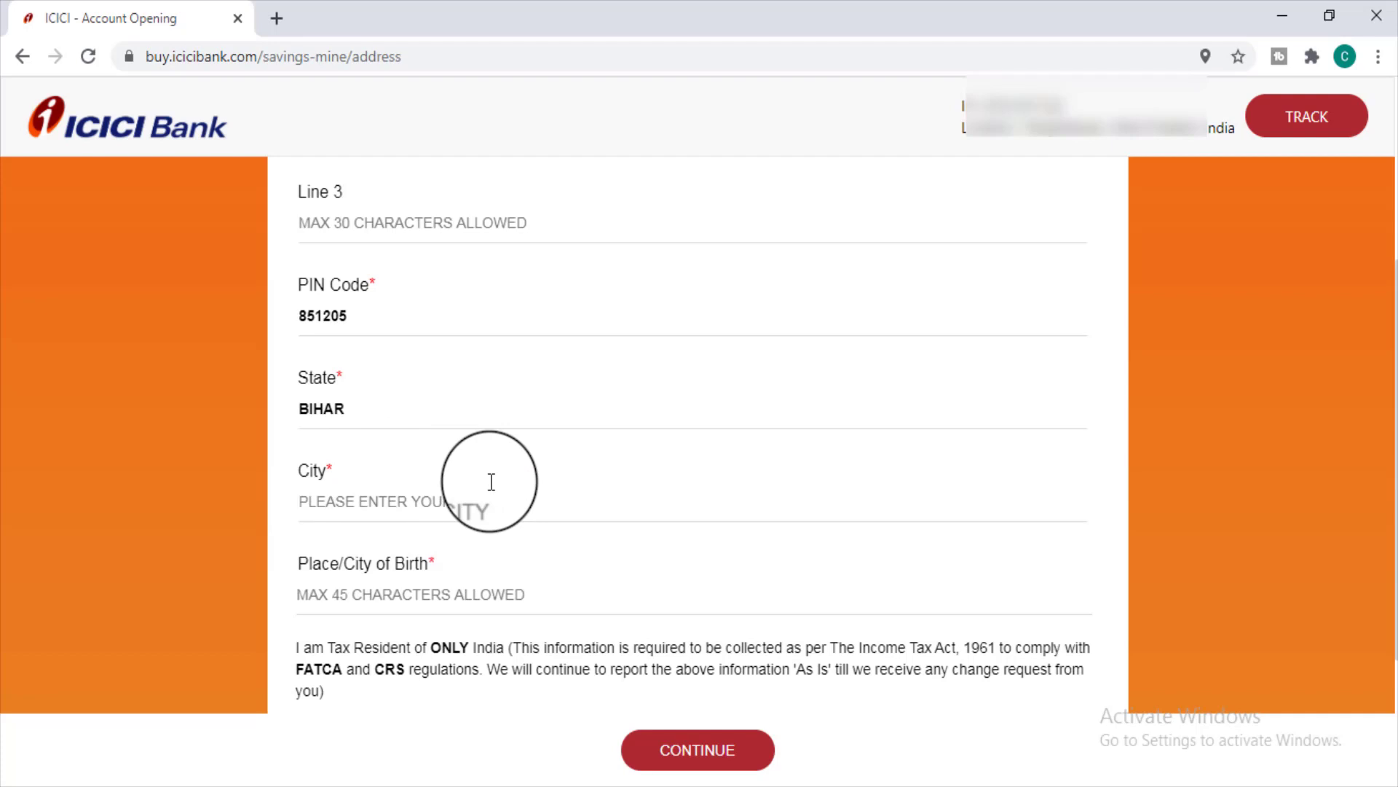
{"action": "type", "text": "KHAGARIA"}
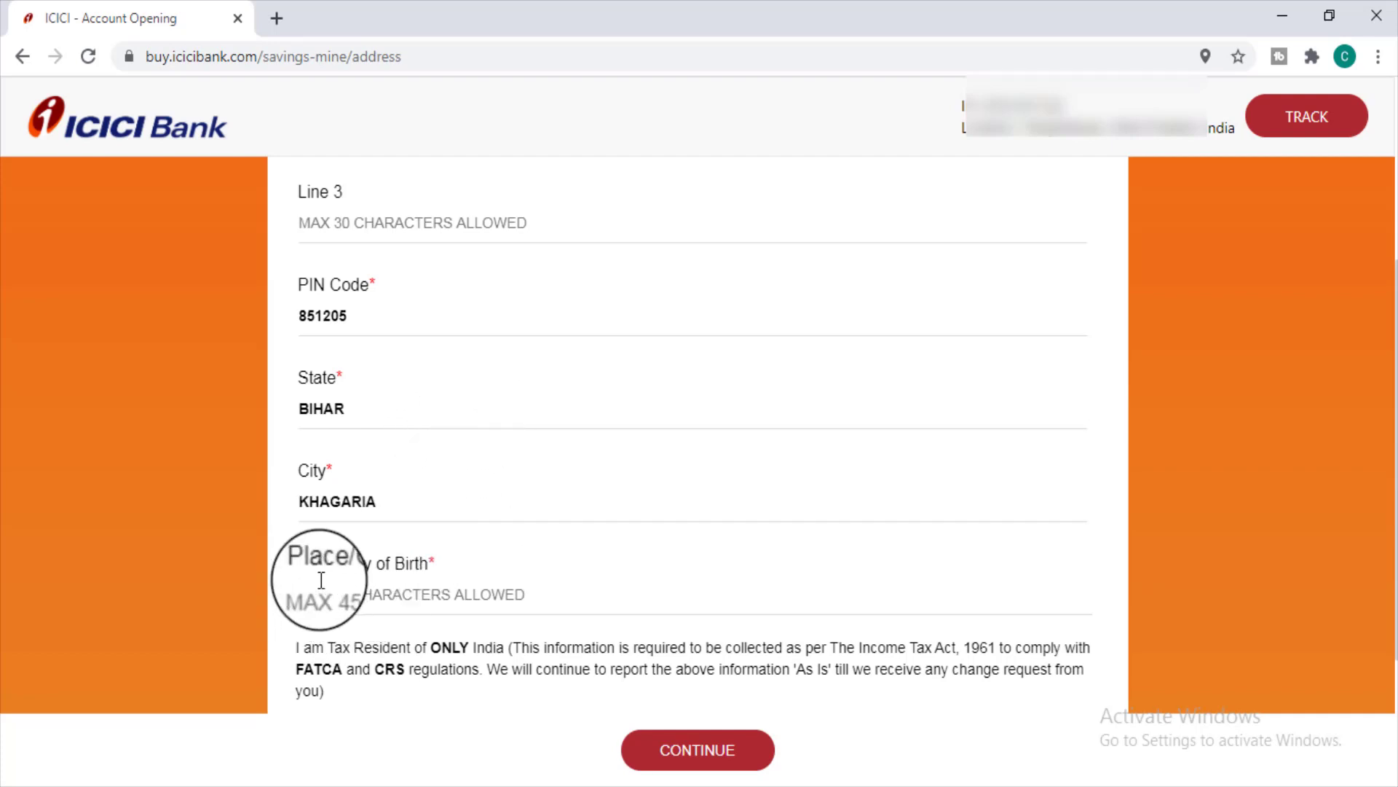
{"action": "left_click", "coordinate": [345, 595]}
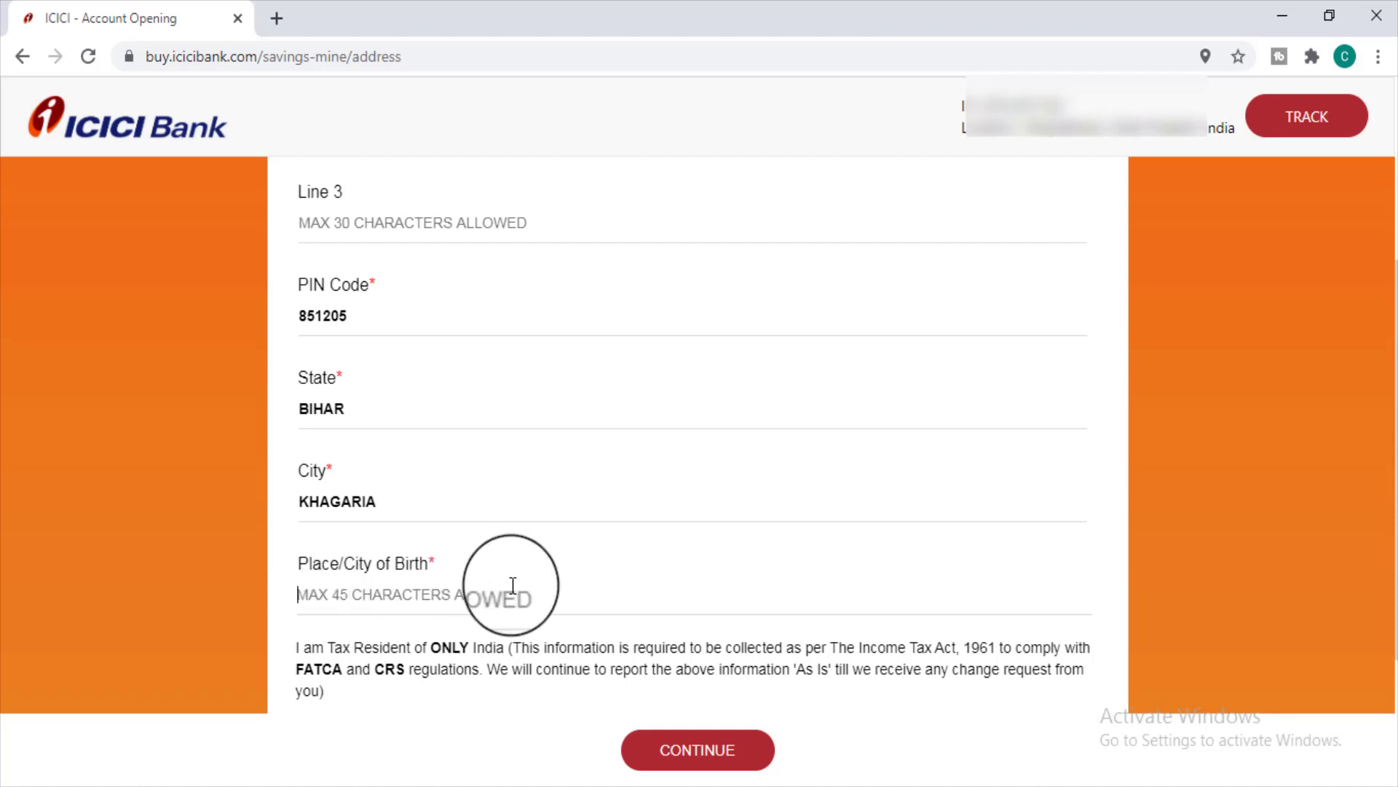
{"action": "type", "text": "KHAGARIA"}
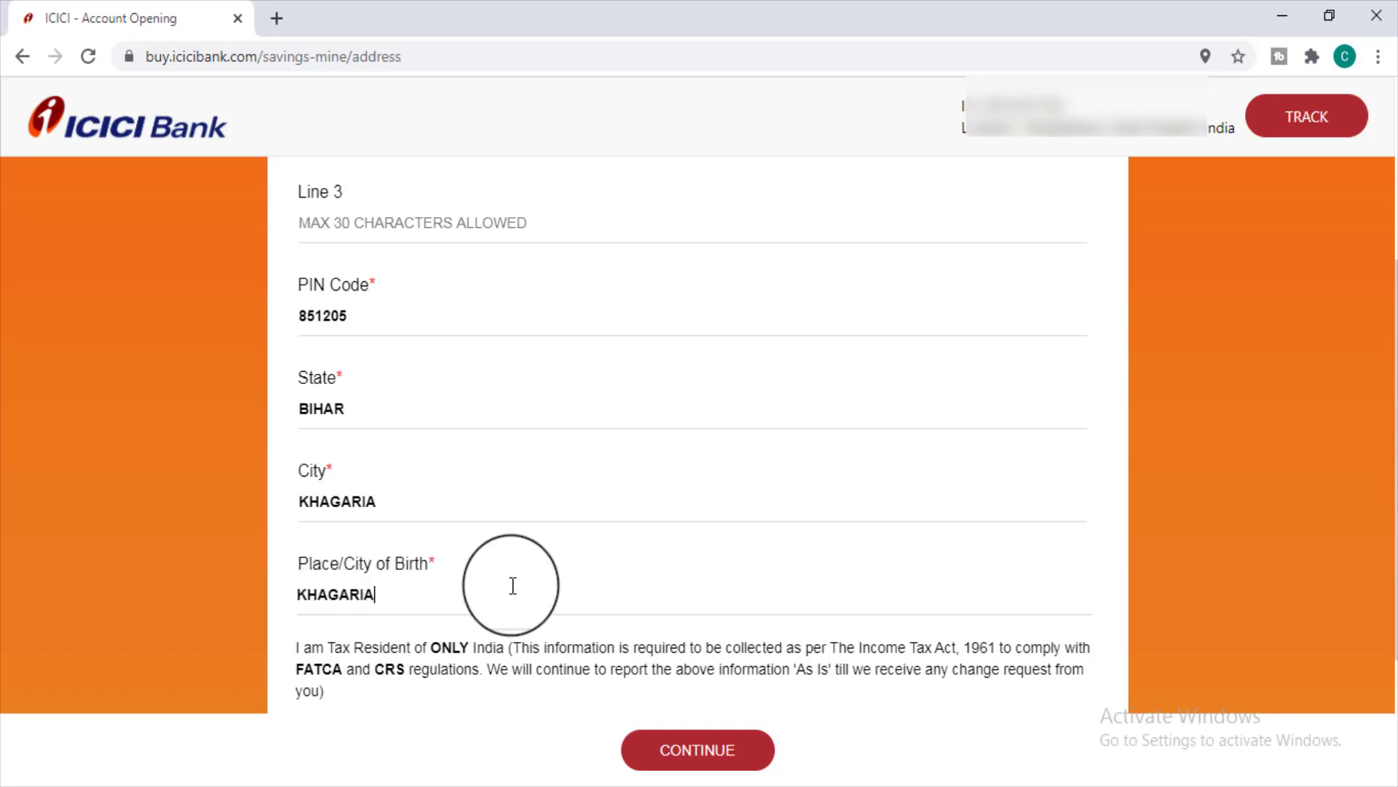
{"action": "left_click", "coordinate": [379, 644]}
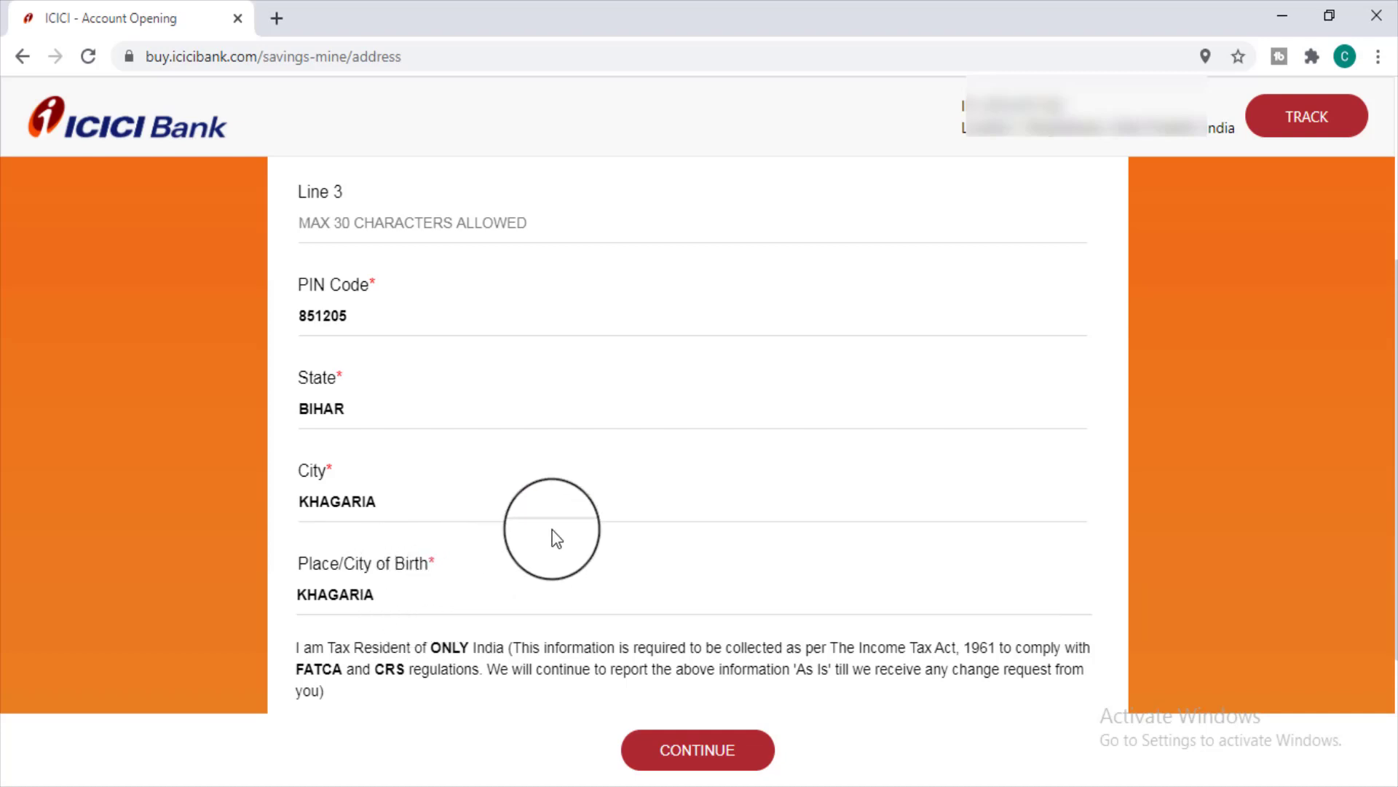
{"action": "scroll", "coordinate": [552, 530], "scroll_direction": "down", "scroll_amount": 3}
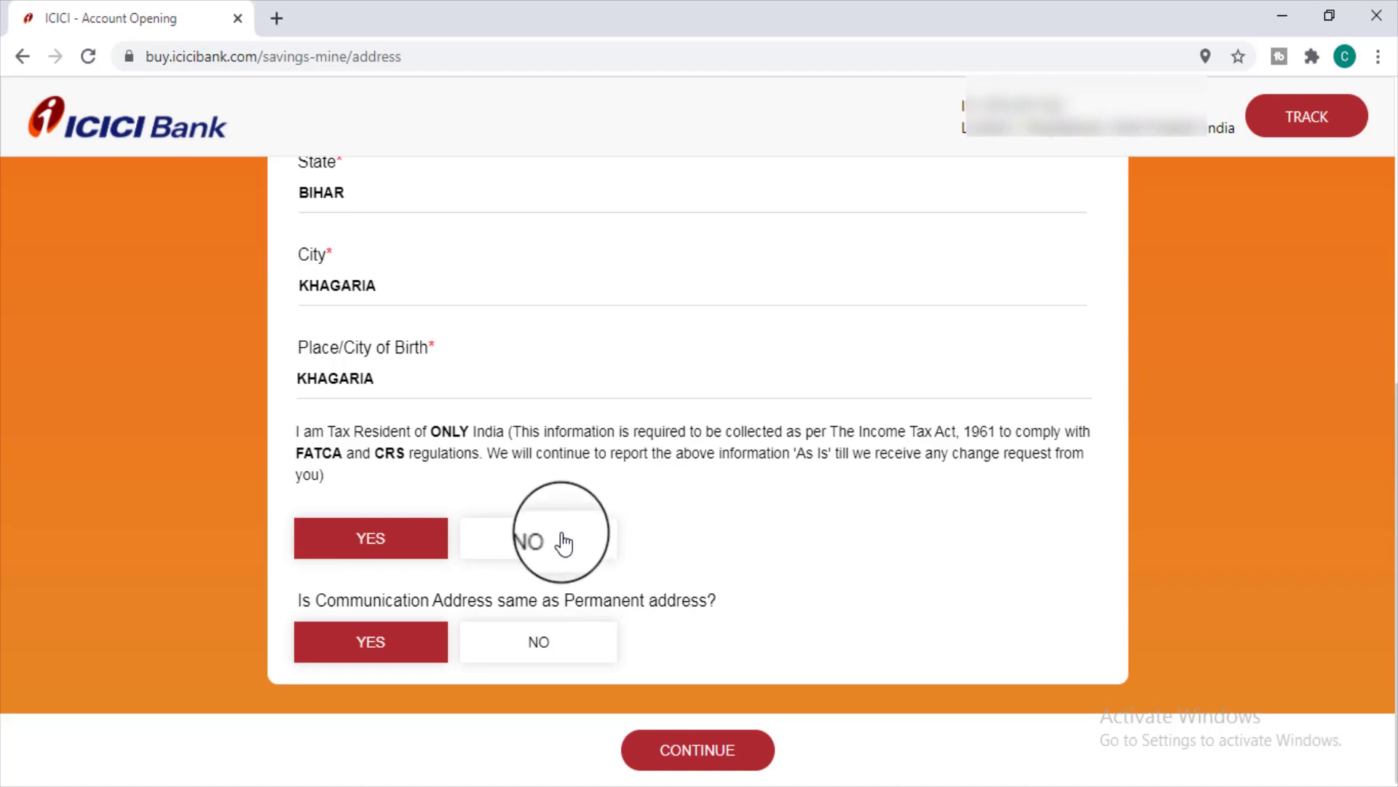
- Answer No to 'Is Communication Address same as Permanent address?'
{"action": "left_click", "coordinate": [375, 644]}
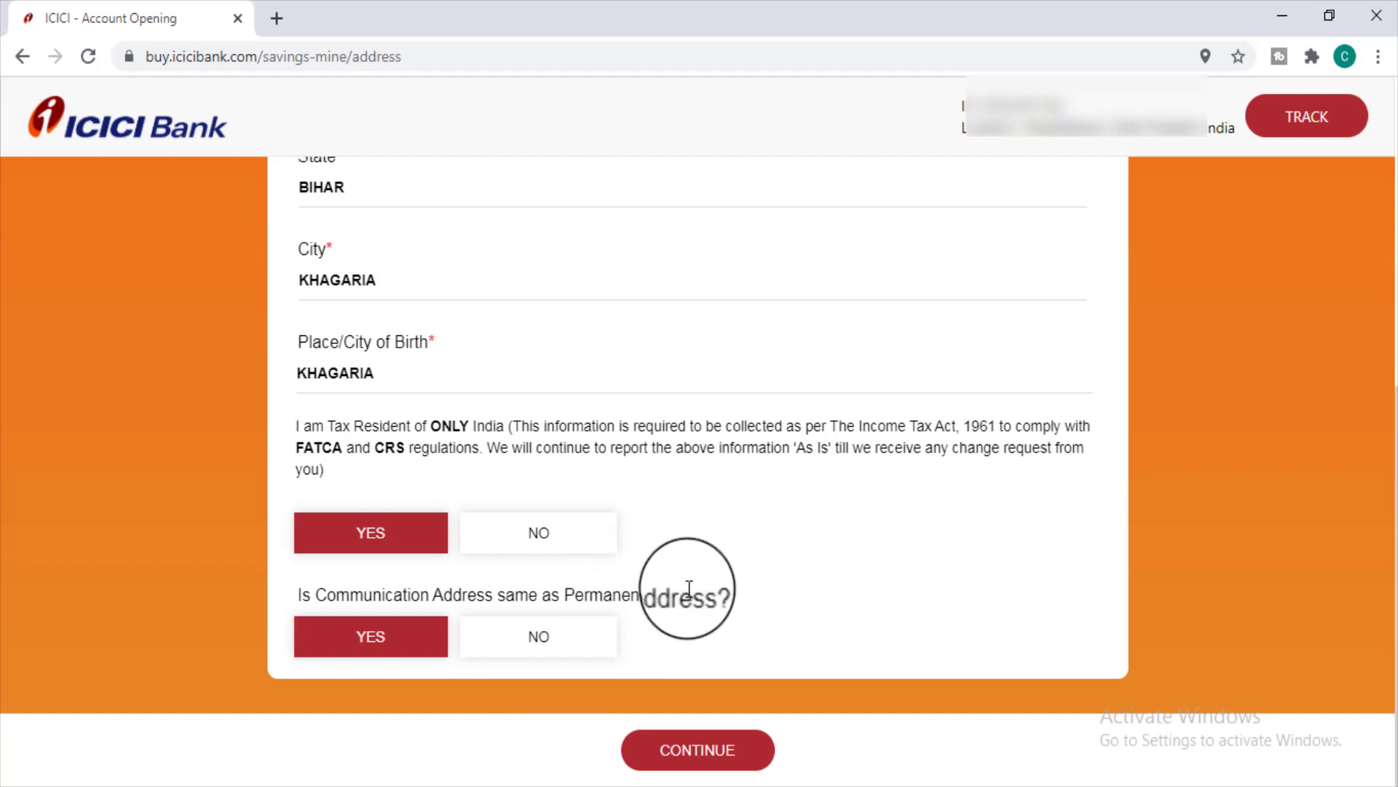
{"action": "scroll", "coordinate": [689, 549], "scroll_direction": "up", "scroll_amount": 4}
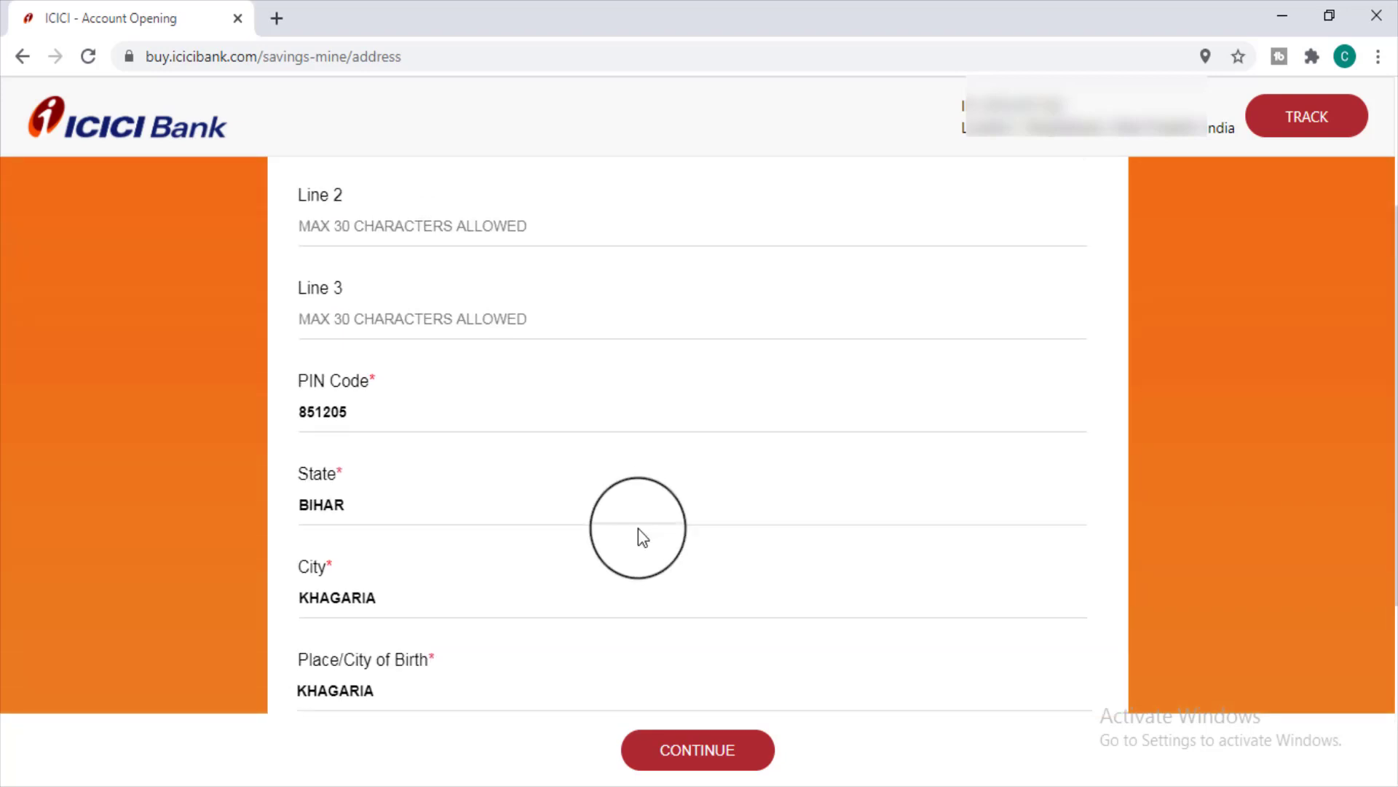
{"action": "scroll", "coordinate": [638, 537], "scroll_direction": "down", "scroll_amount": 4}
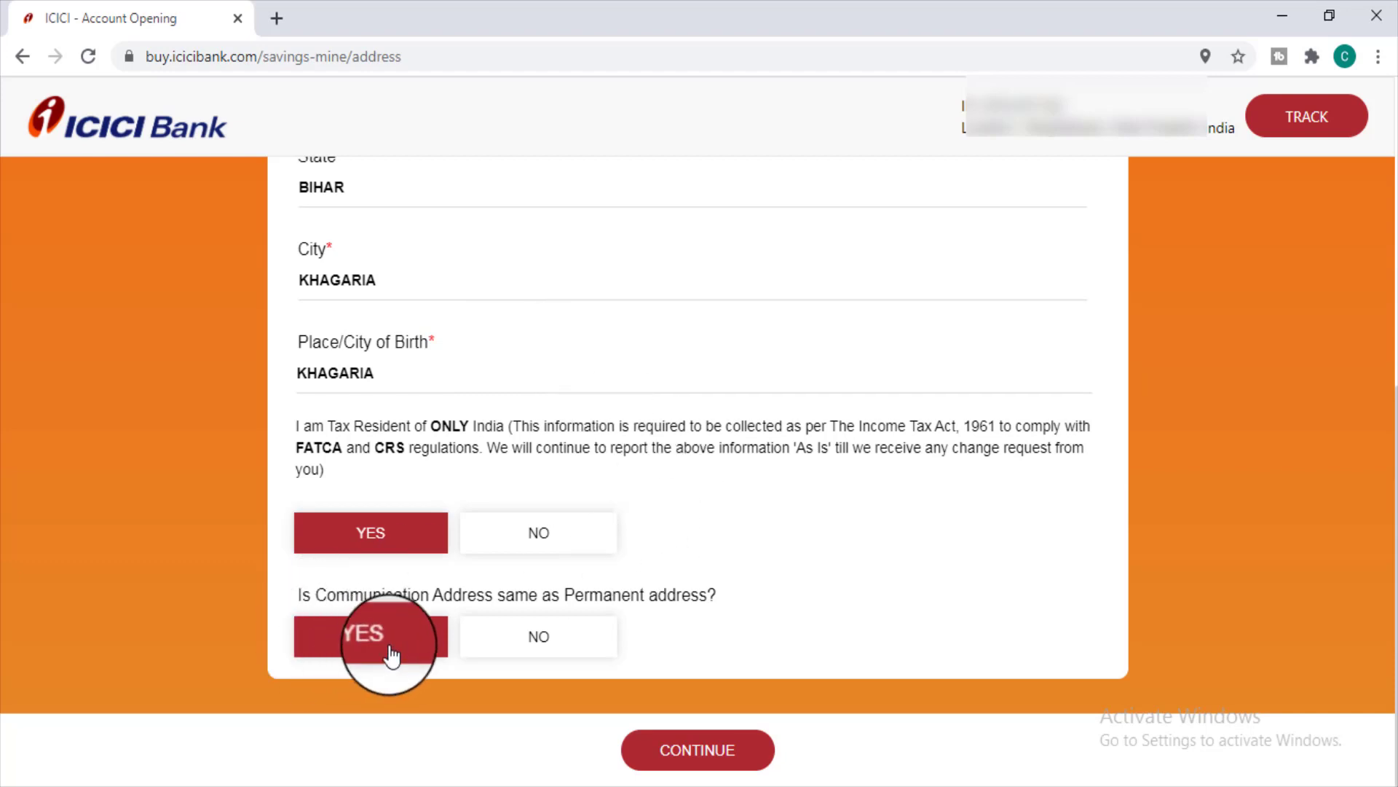
{"action": "left_click", "coordinate": [475, 650]}
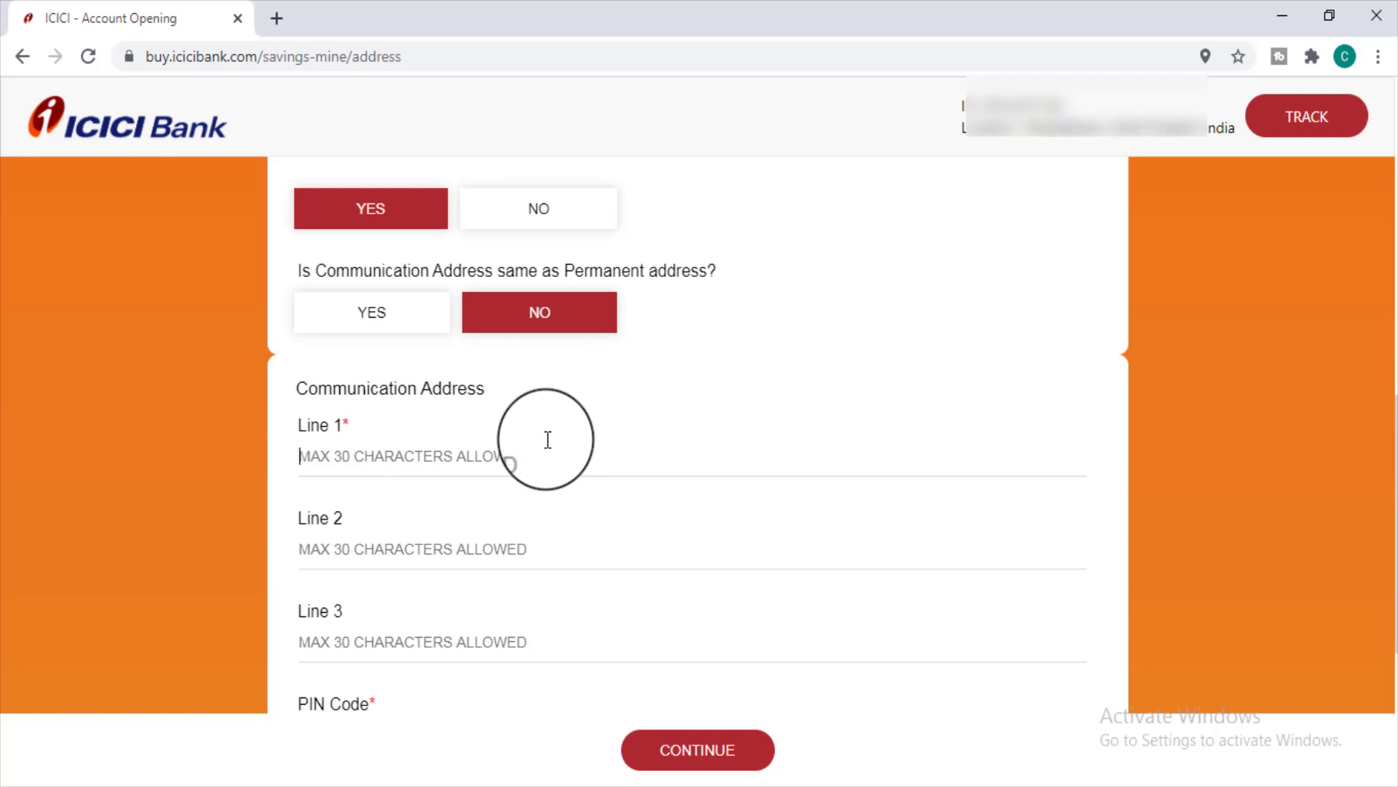
- Enter the two communication address lines and the PIN code
{"action": "key", "text": "Tab"}
{"action": "type", "text": "MUGHALSARAI"}
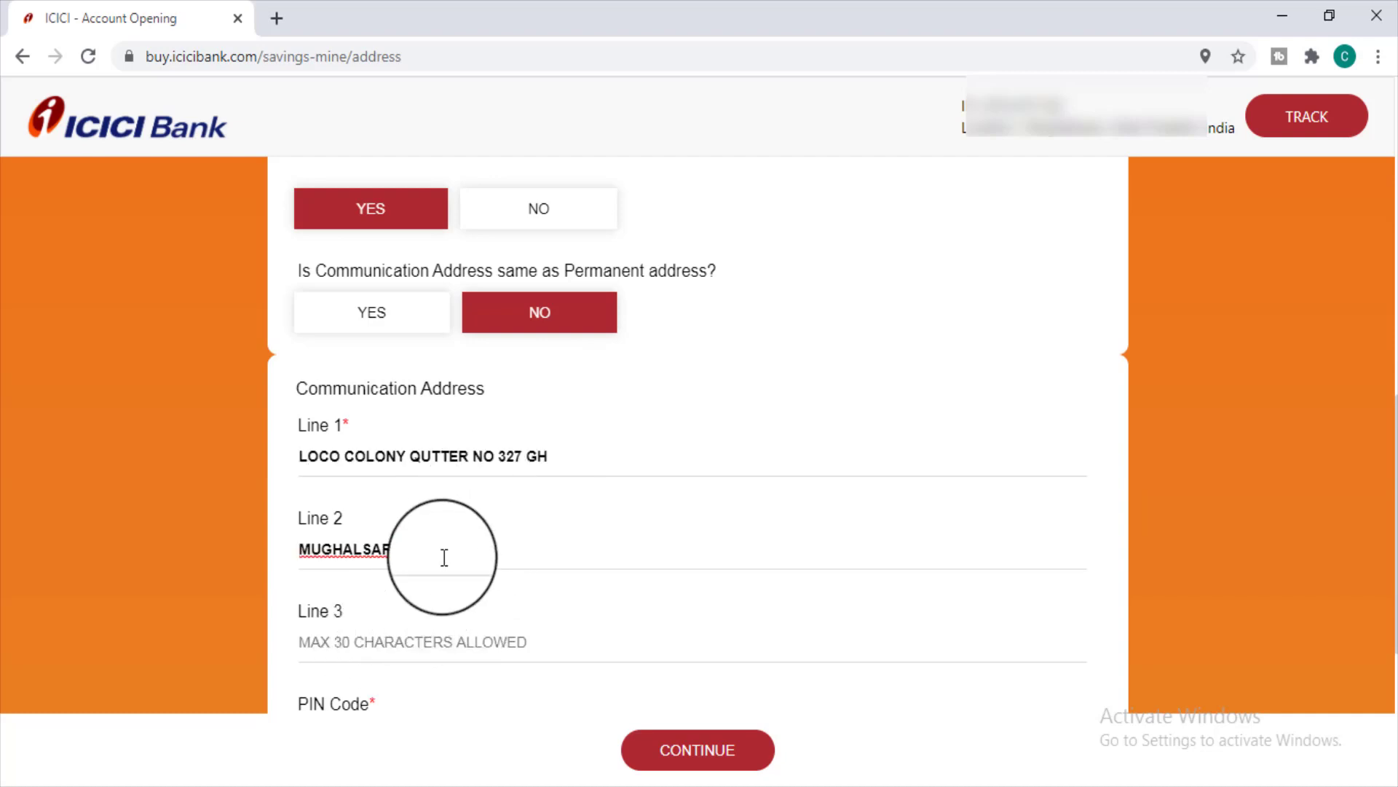
{"action": "scroll", "coordinate": [445, 557], "scroll_direction": "down", "scroll_amount": 5}
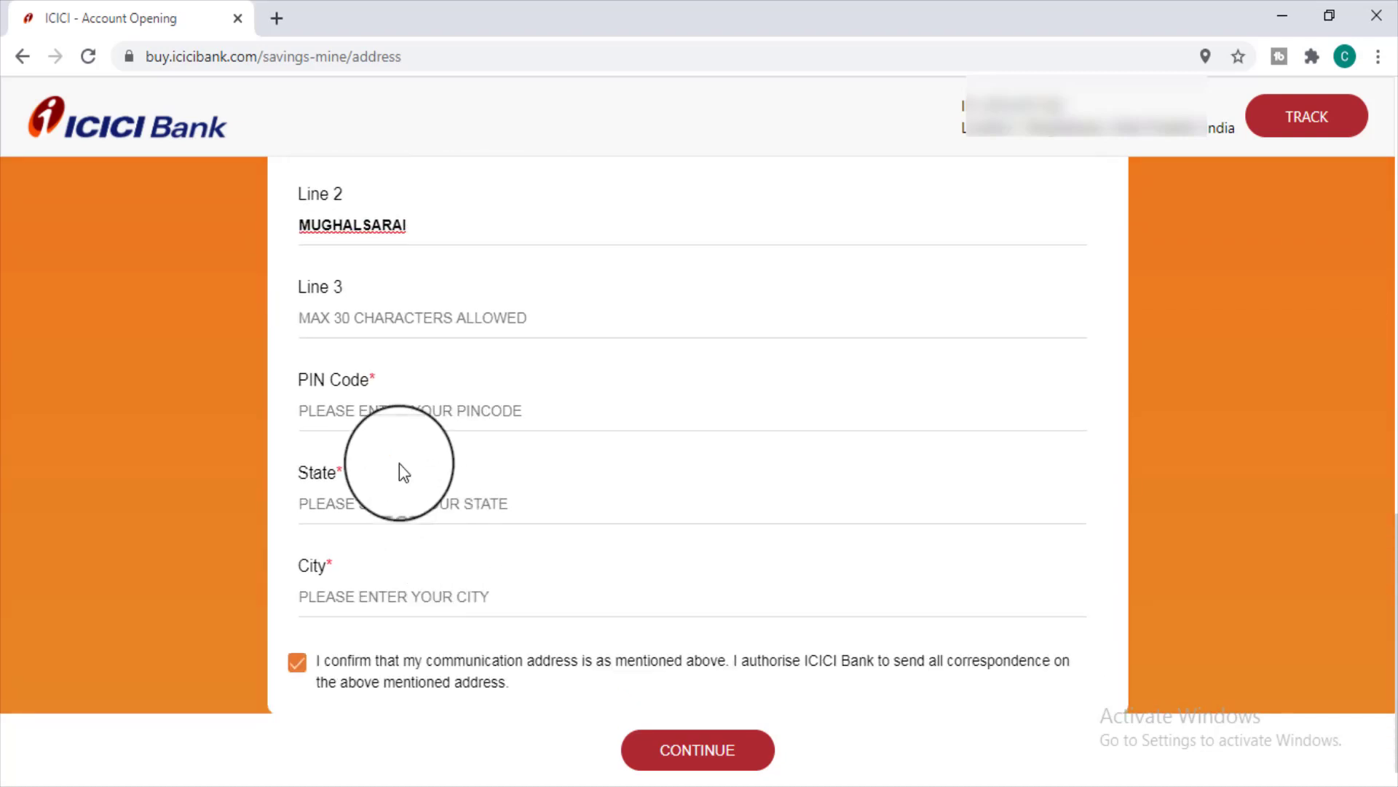
{"action": "left_click", "coordinate": [364, 409]}
{"action": "type", "text": "232101"}
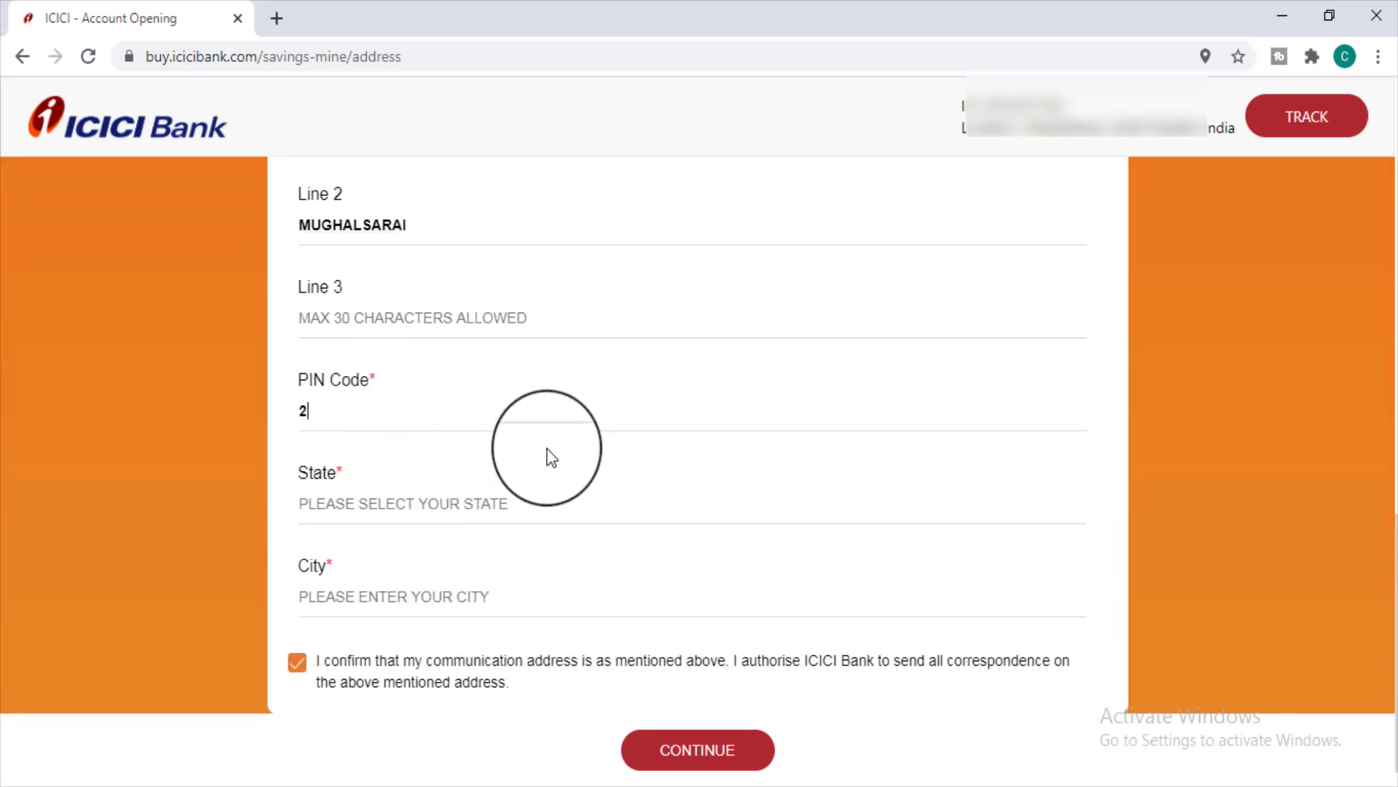
- Select UTTAR PRADESH as the state and enter the communication city
{"action": "left_click", "coordinate": [375, 508]}
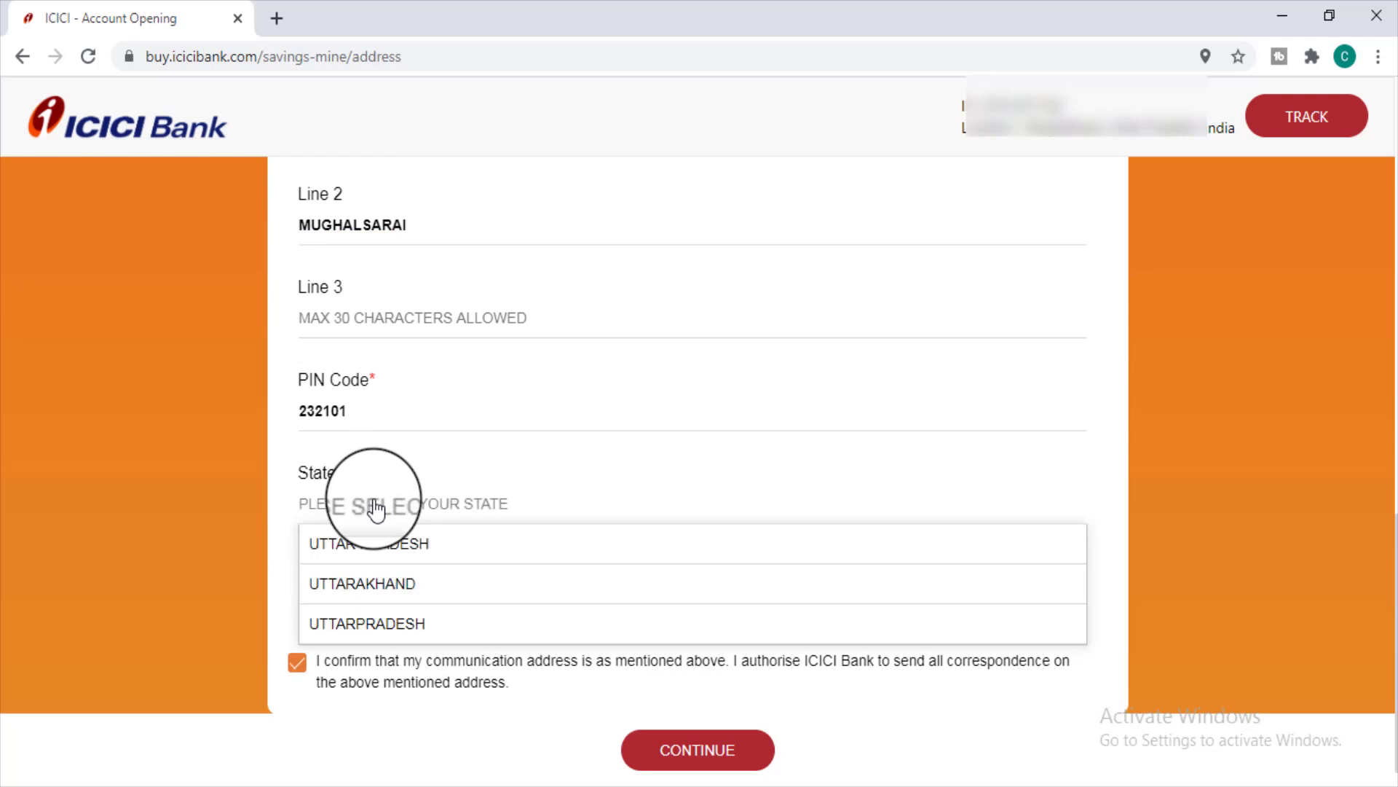
{"action": "left_click", "coordinate": [405, 557]}
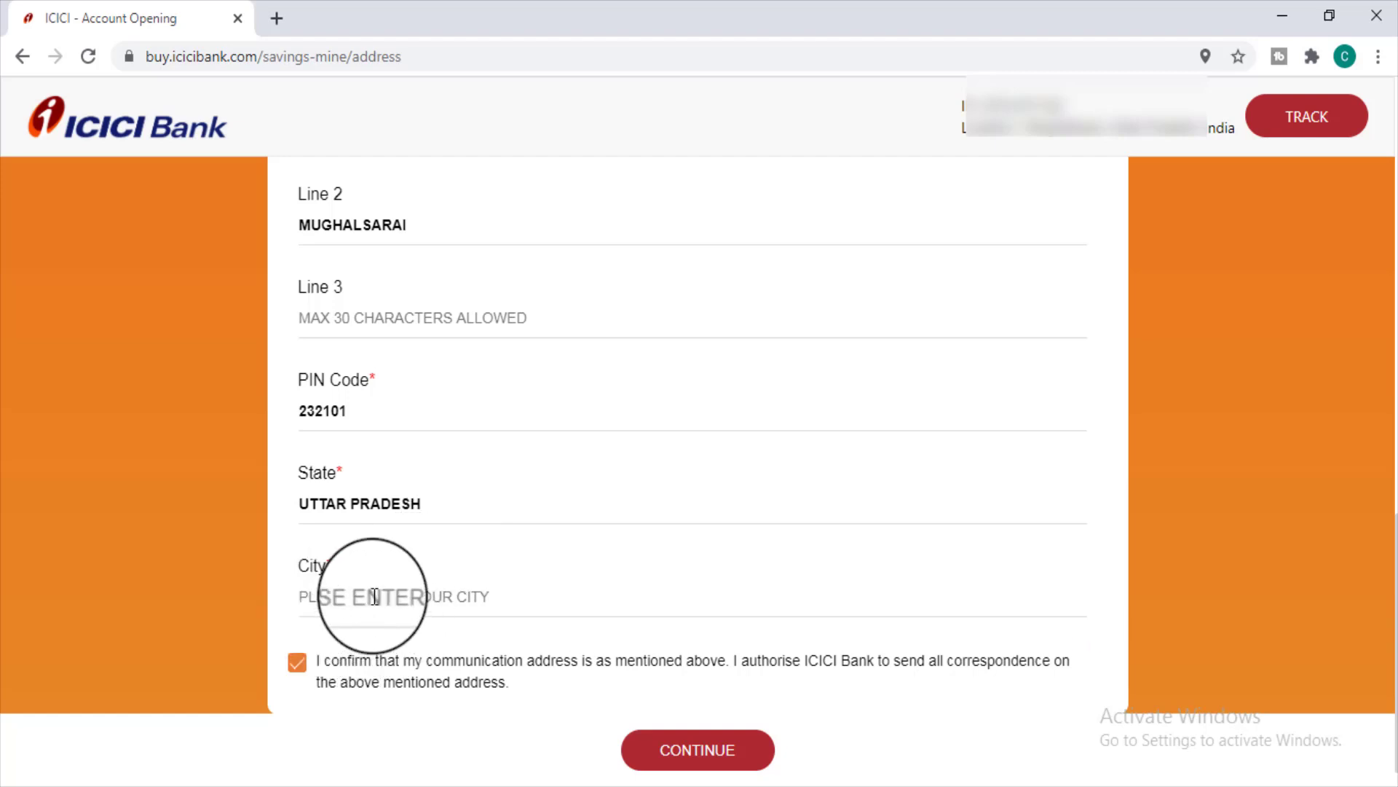
{"action": "left_click", "coordinate": [454, 599]}
{"action": "type", "text": "MUGALSARAI"}
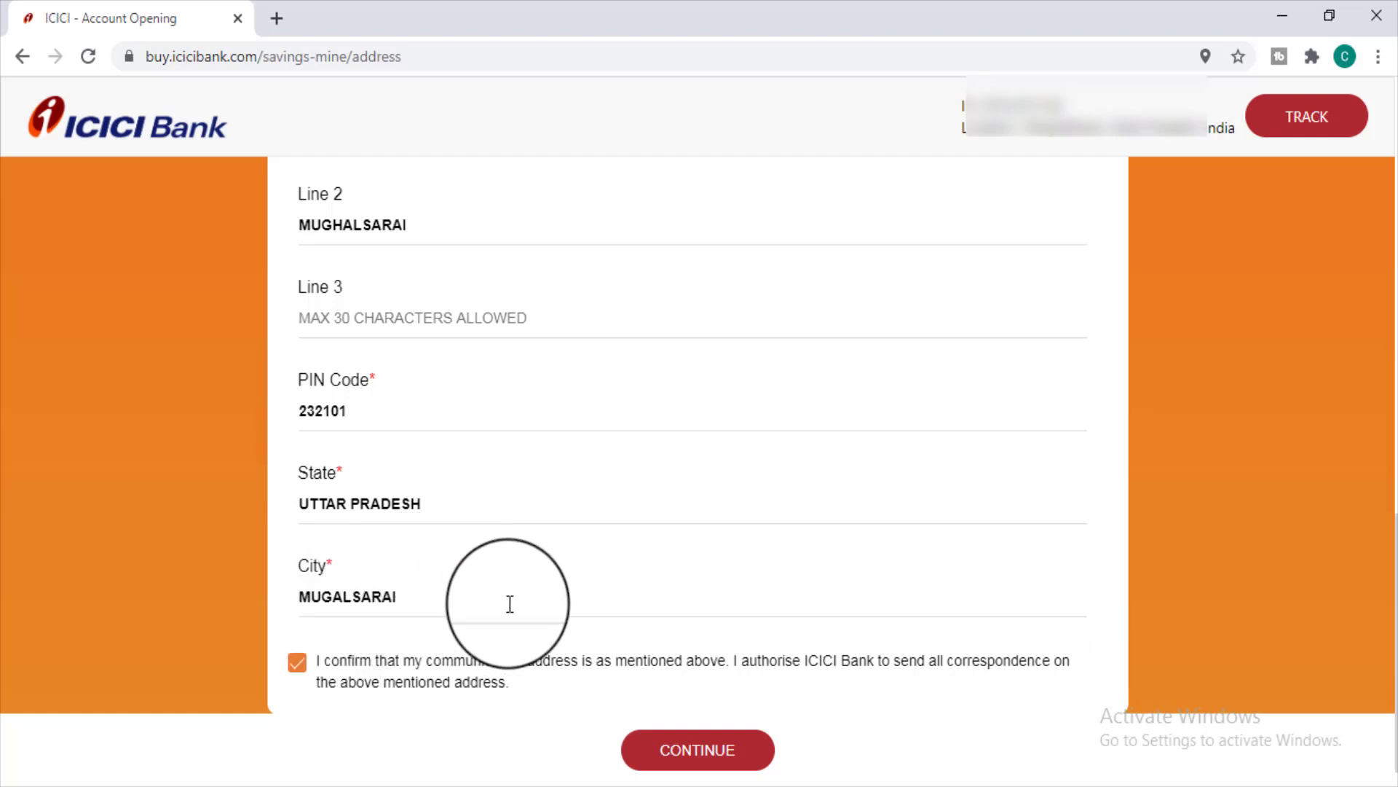
{"action": "scroll", "coordinate": [685, 692], "scroll_direction": "down", "scroll_amount": 1}
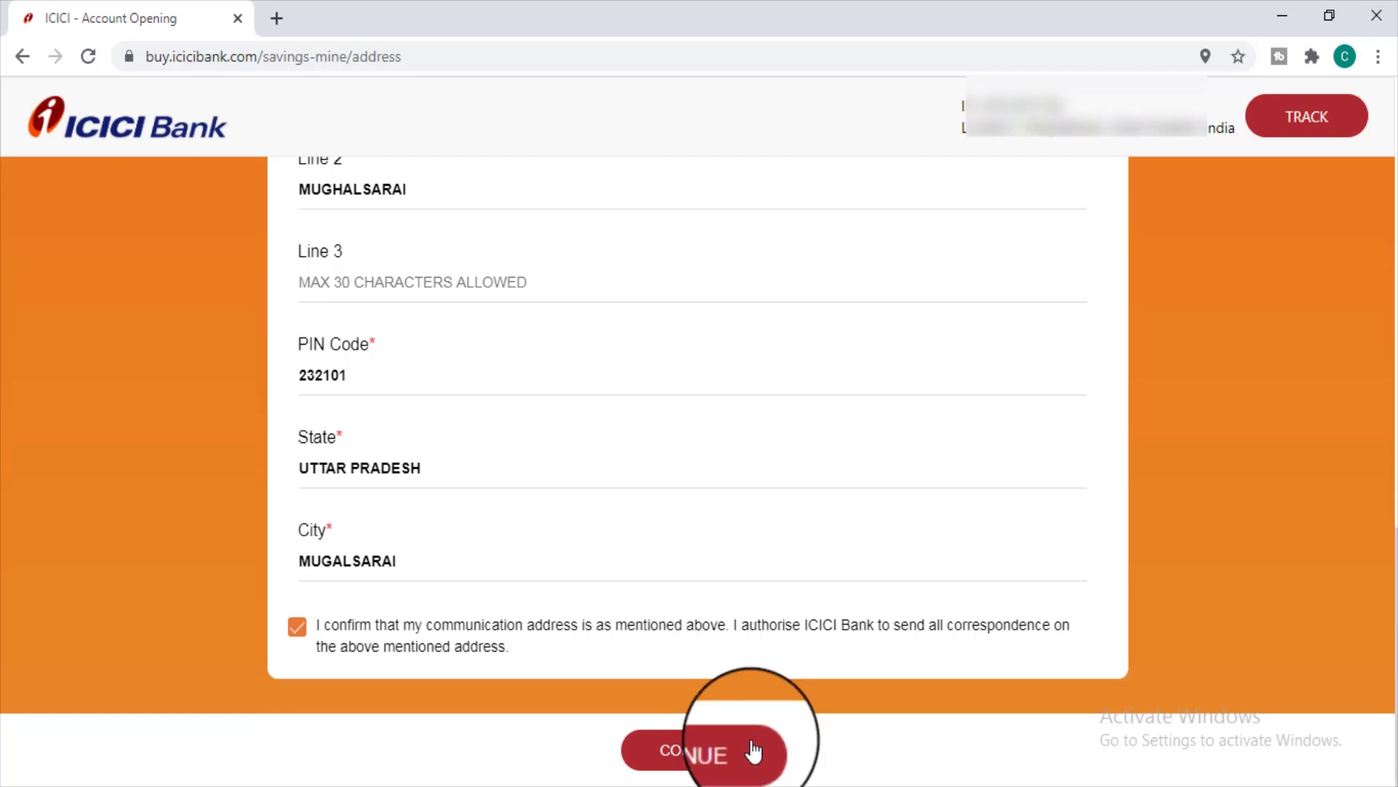
- Submit the address details and confirm the reviewed application summary
{"action": "left_click", "coordinate": [699, 752]}
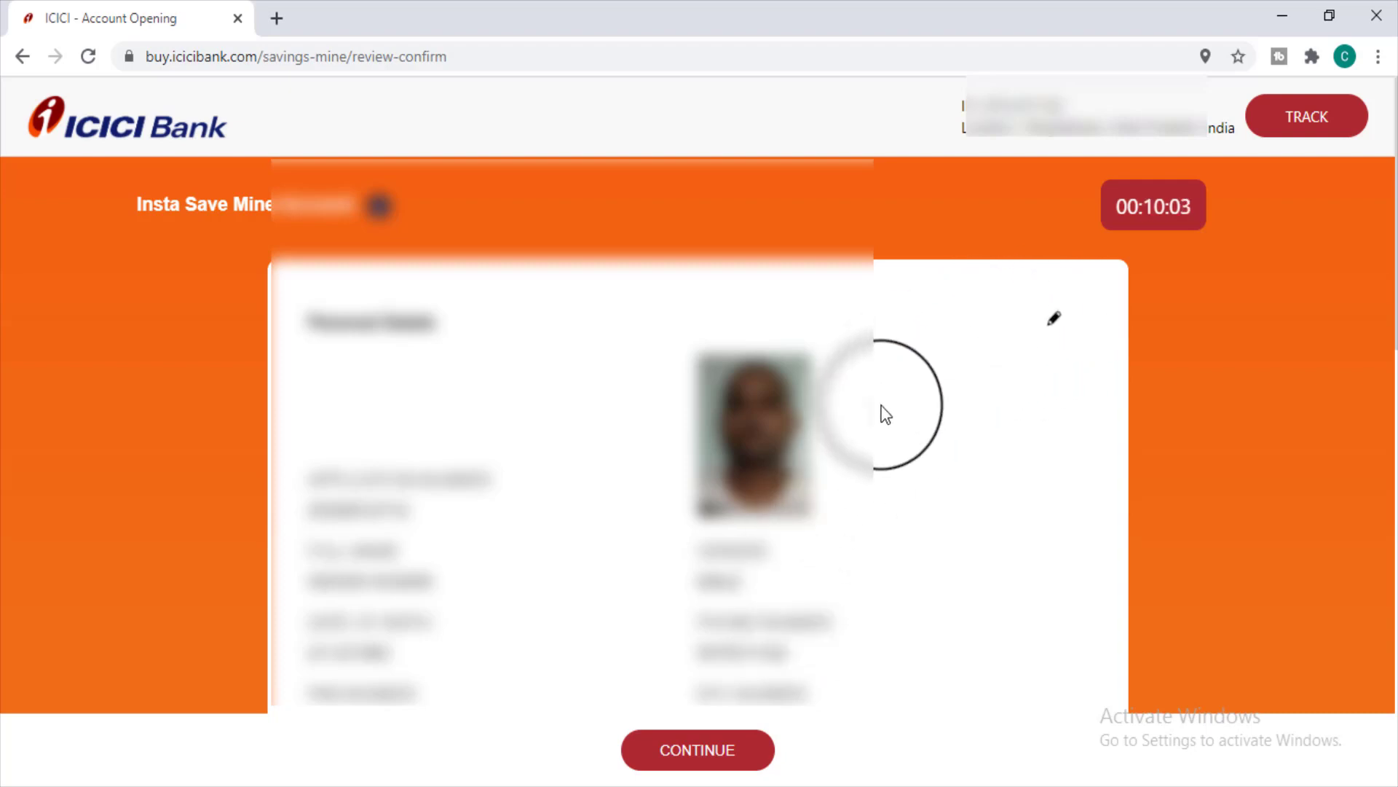
{"action": "scroll", "coordinate": [881, 415], "scroll_direction": "down", "scroll_amount": 10}
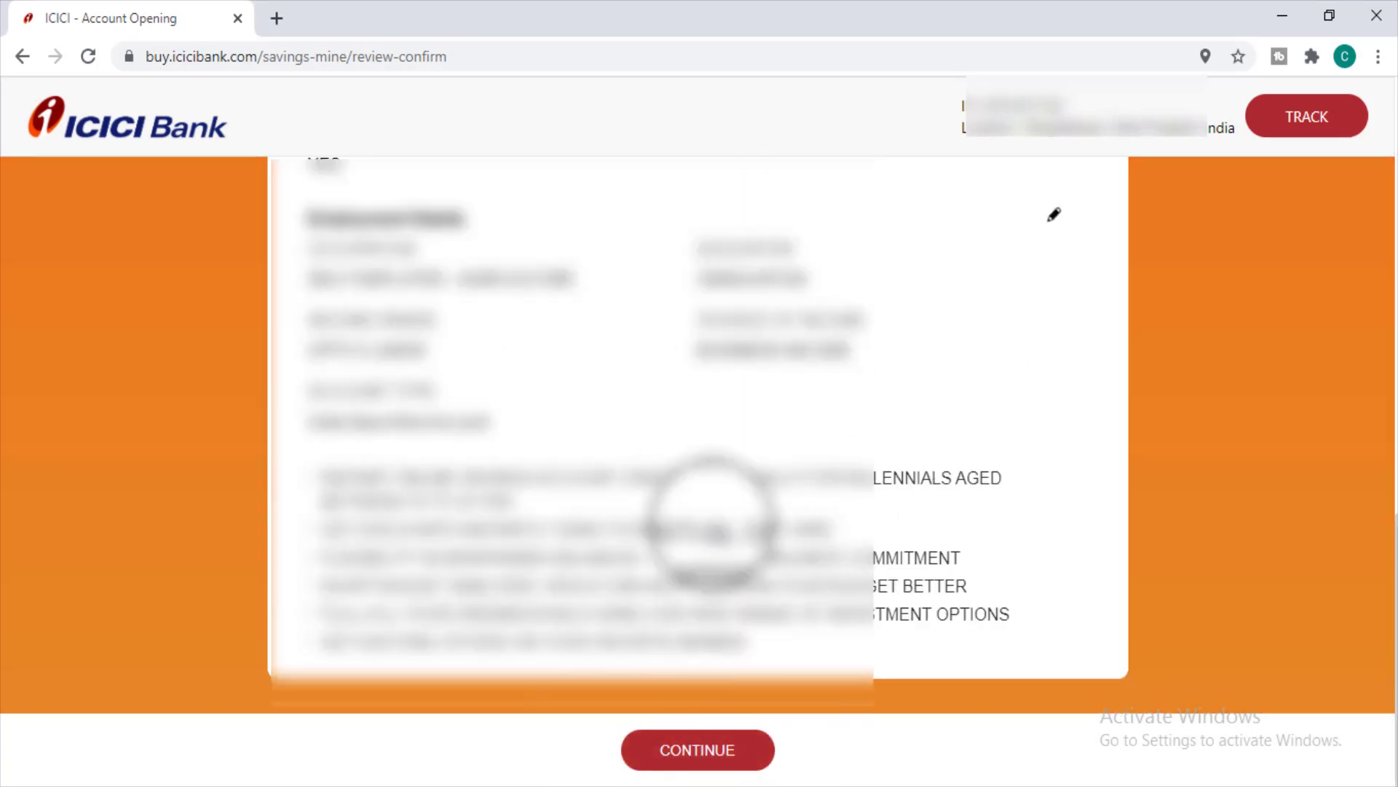
{"action": "left_click", "coordinate": [717, 754]}
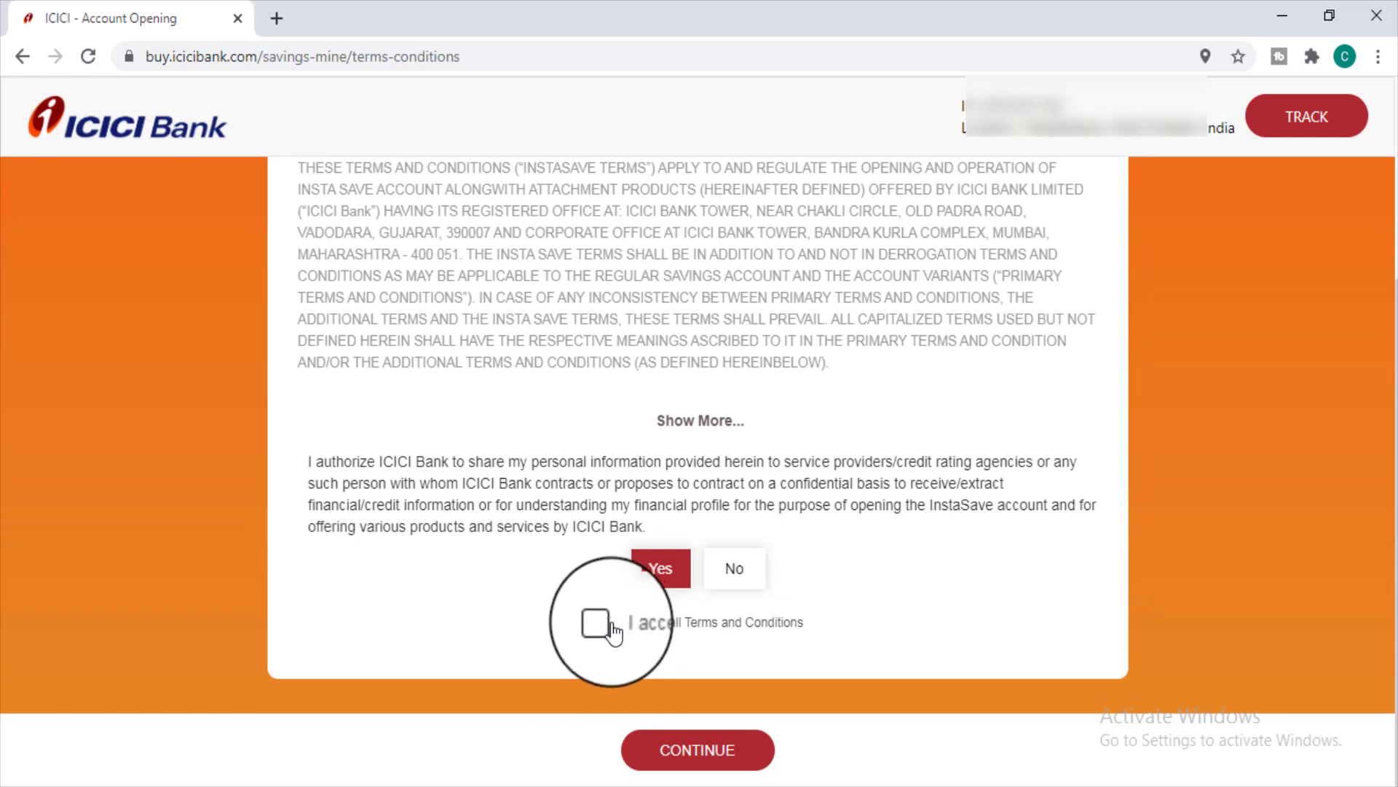
- Accept all Terms and Conditions and continue to the account-opening OTP consent
{"action": "left_click", "coordinate": [598, 623]}
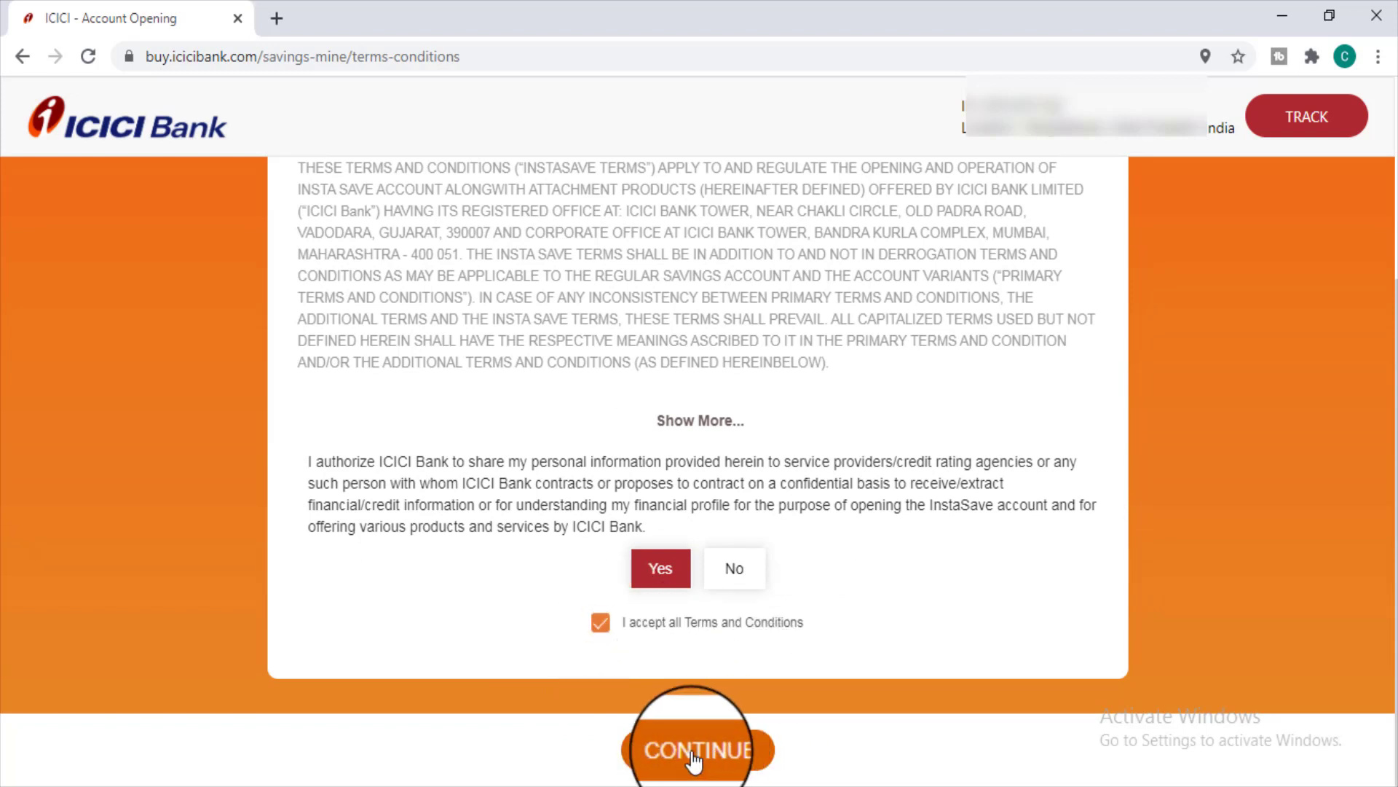
{"action": "left_click", "coordinate": [693, 758]}
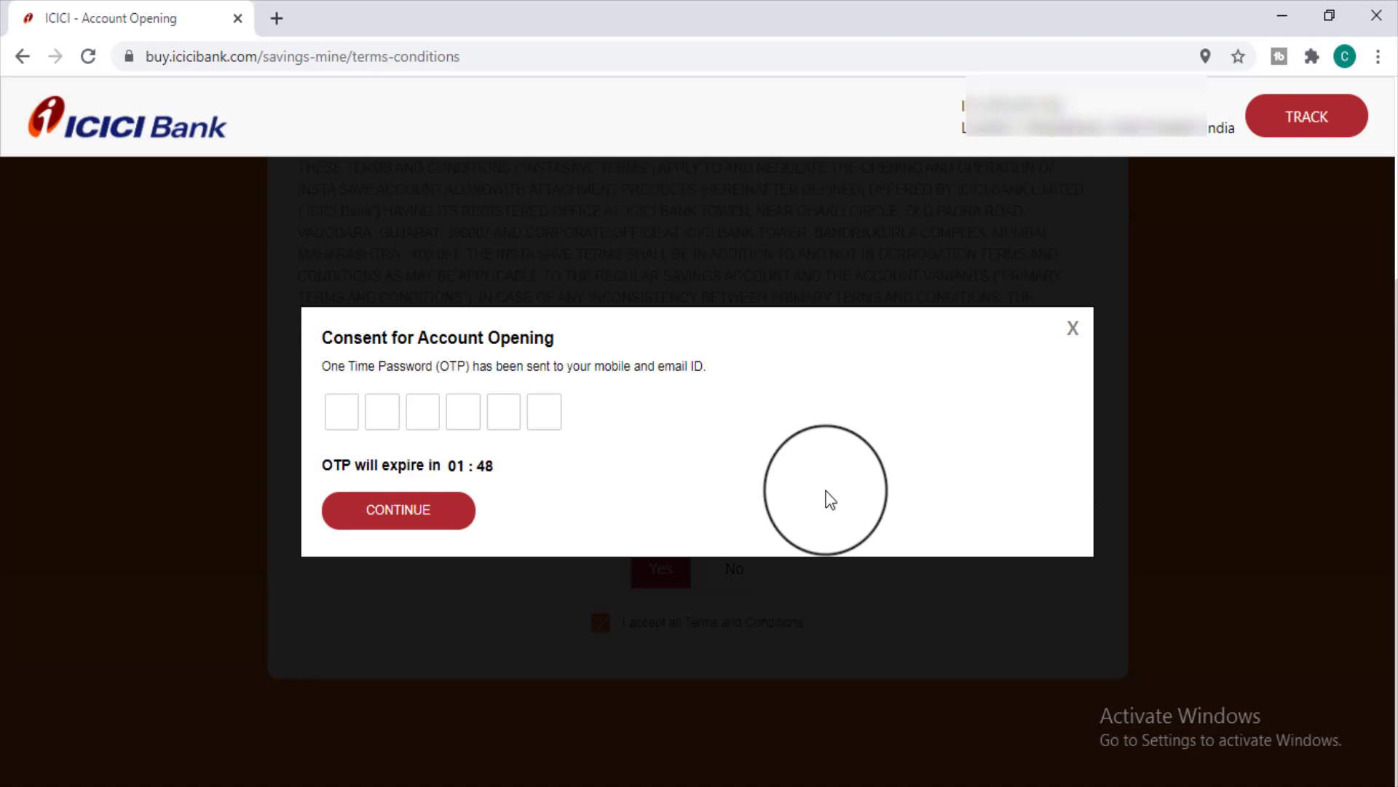
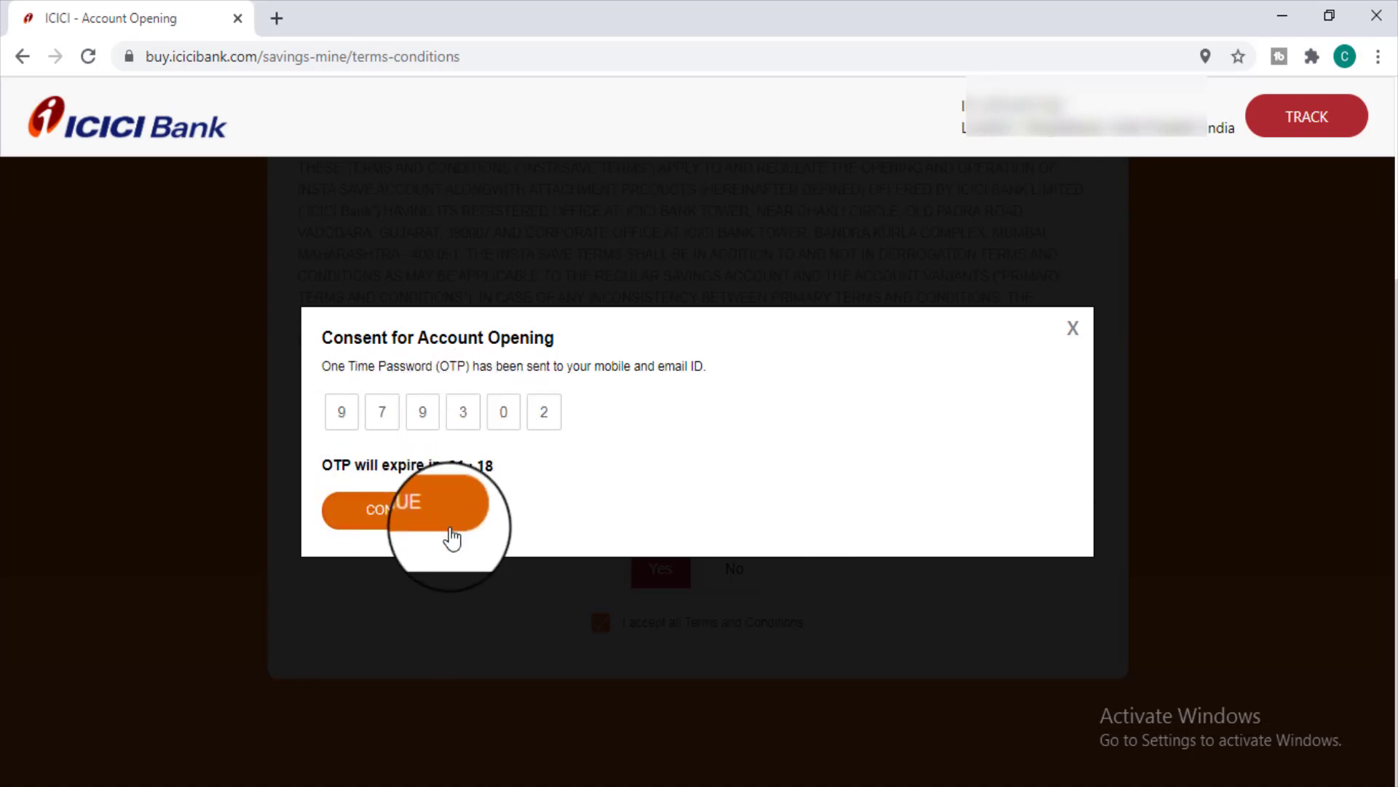
- Enter the account-opening one-time password and submit it
{"action": "left_click", "coordinate": [412, 513]}
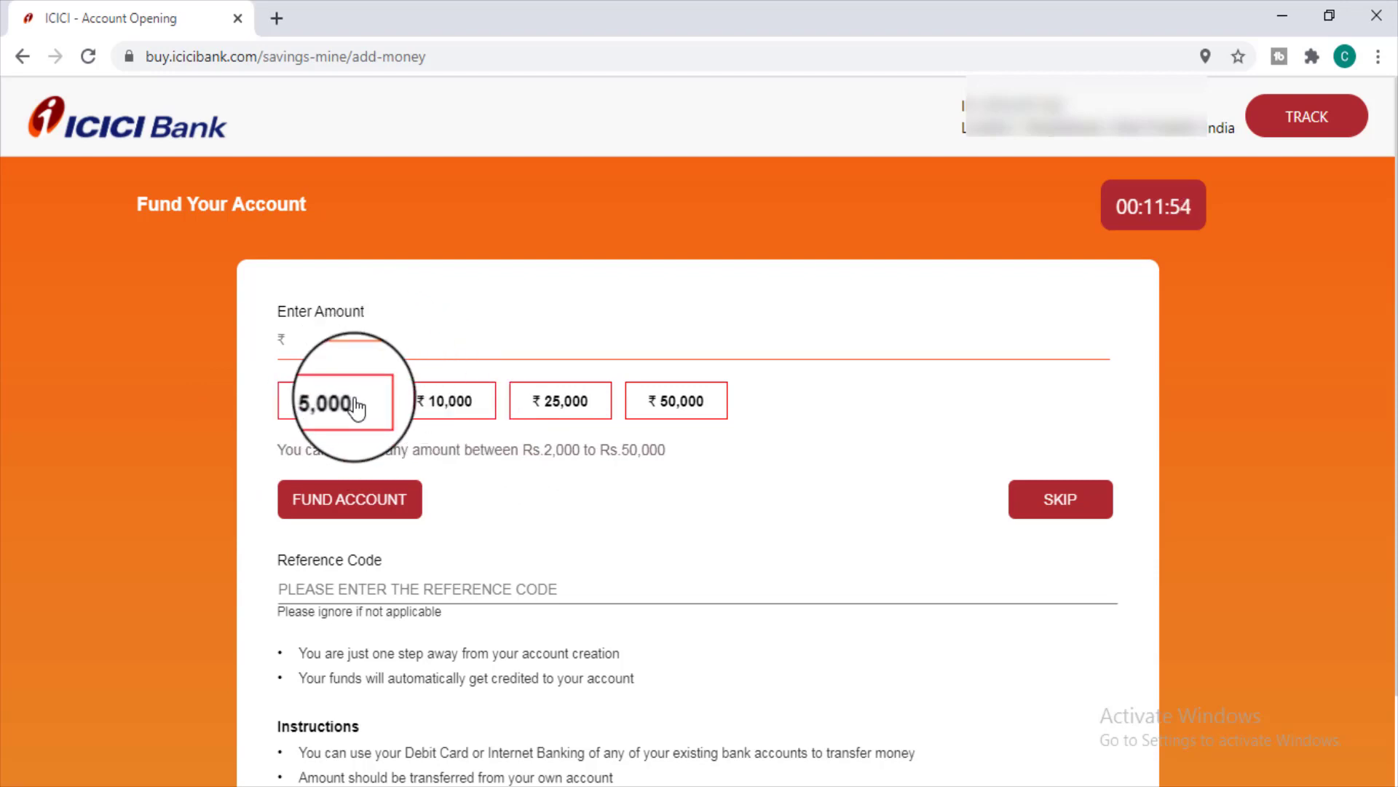
- Skip funding the account to reach the account-created success page
{"action": "left_click", "coordinate": [1074, 504]}
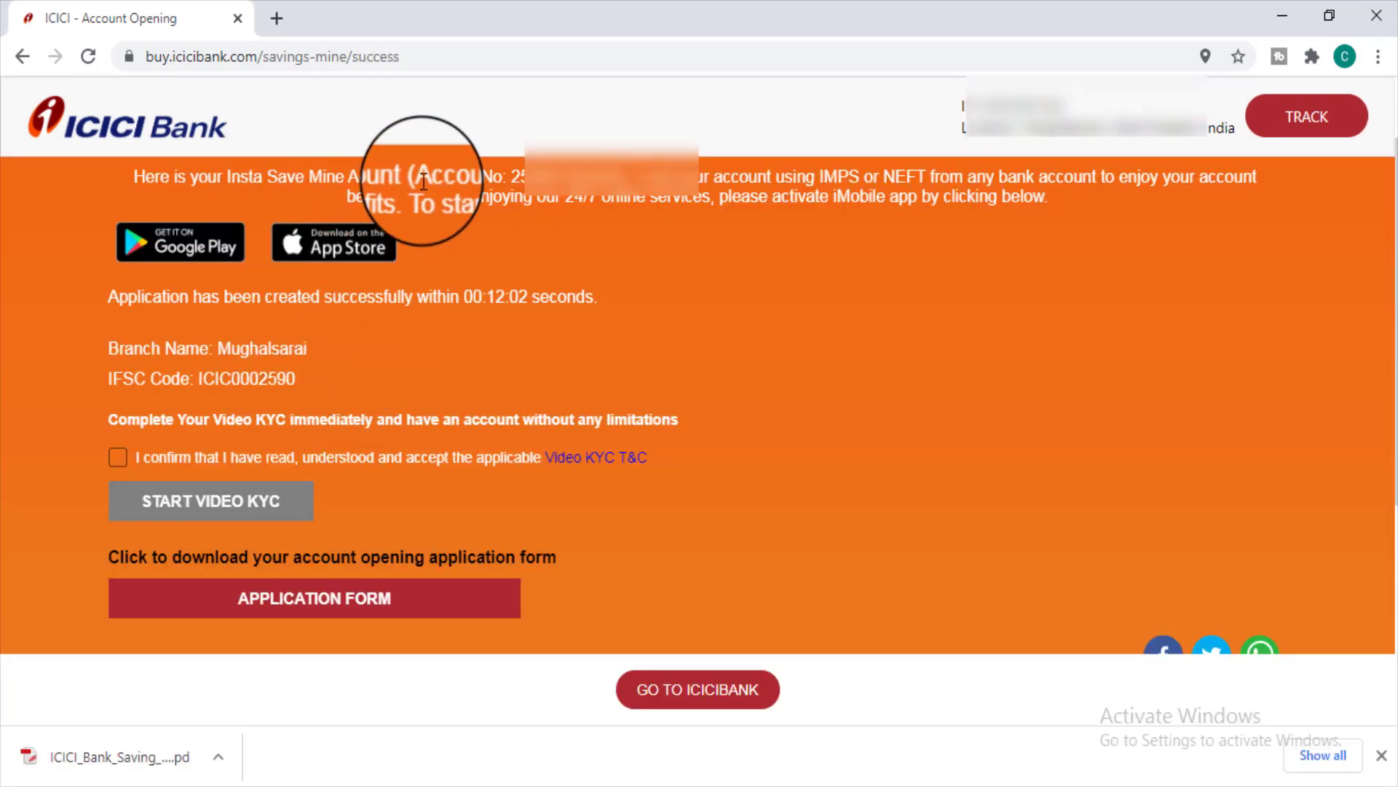
- Highlight the new account number, branch name Mughalsarai and IFSC code
{"action": "left_click_drag", "start_coordinate": [417, 177], "coordinate": [625, 182]}
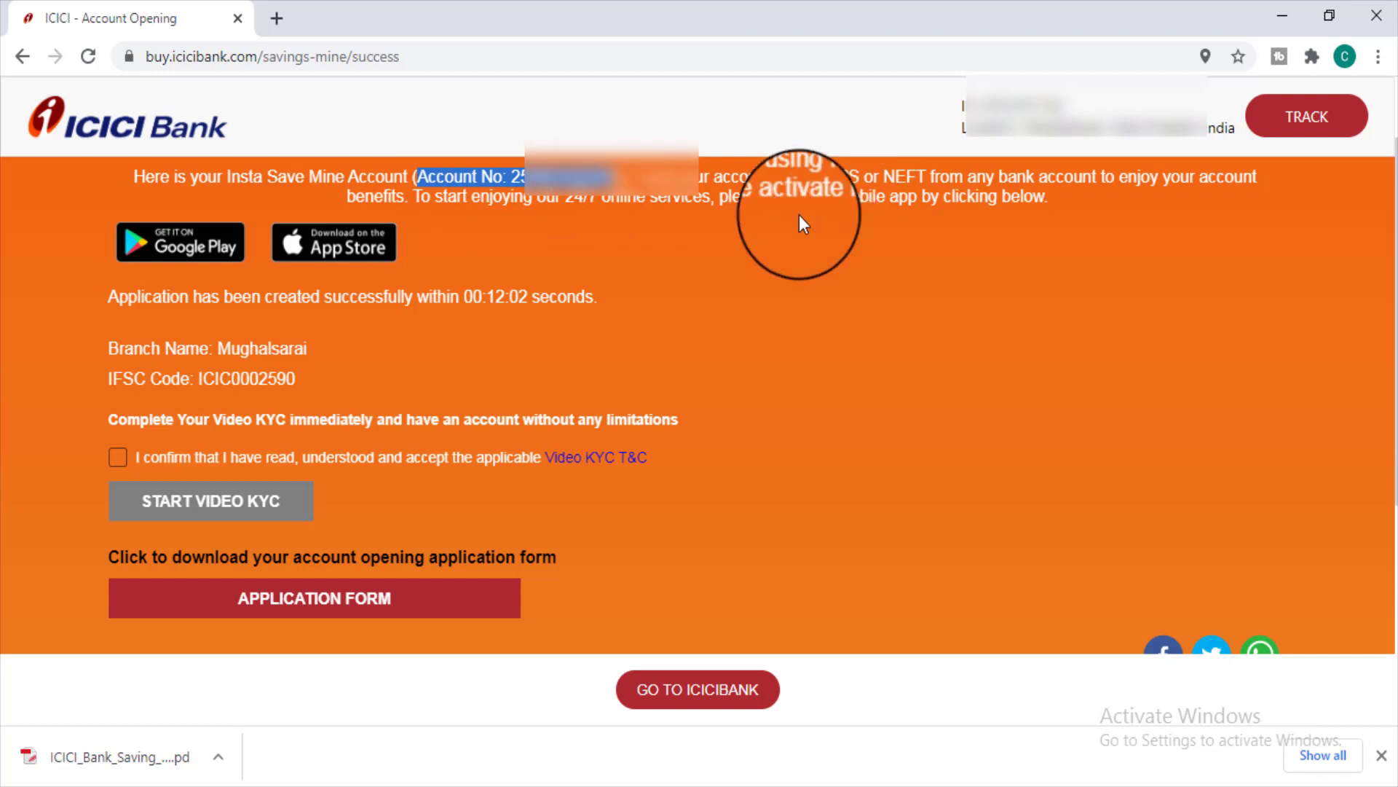
{"action": "double_click", "coordinate": [229, 347]}
{"action": "left_click", "coordinate": [202, 380]}
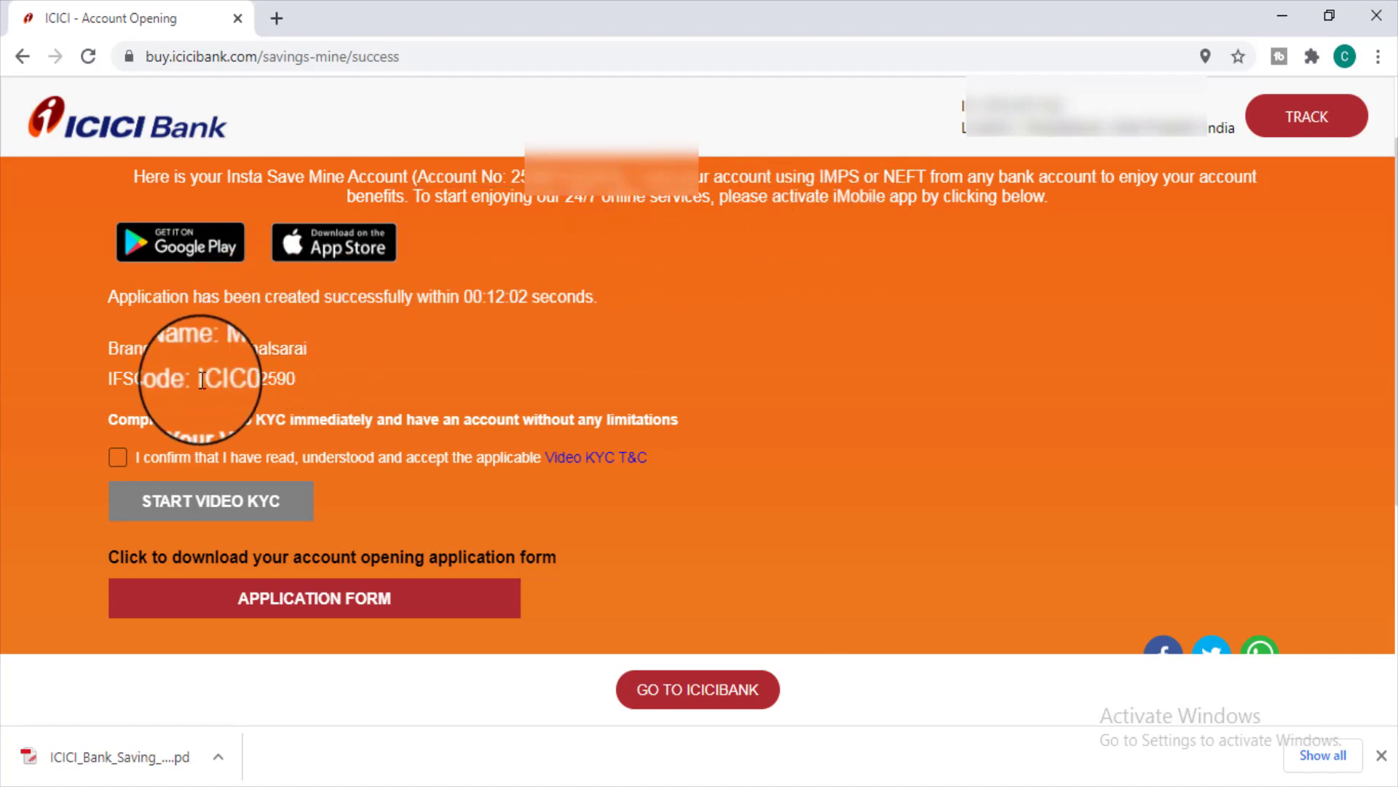
{"action": "left_click_drag", "start_coordinate": [201, 380], "coordinate": [275, 378]}
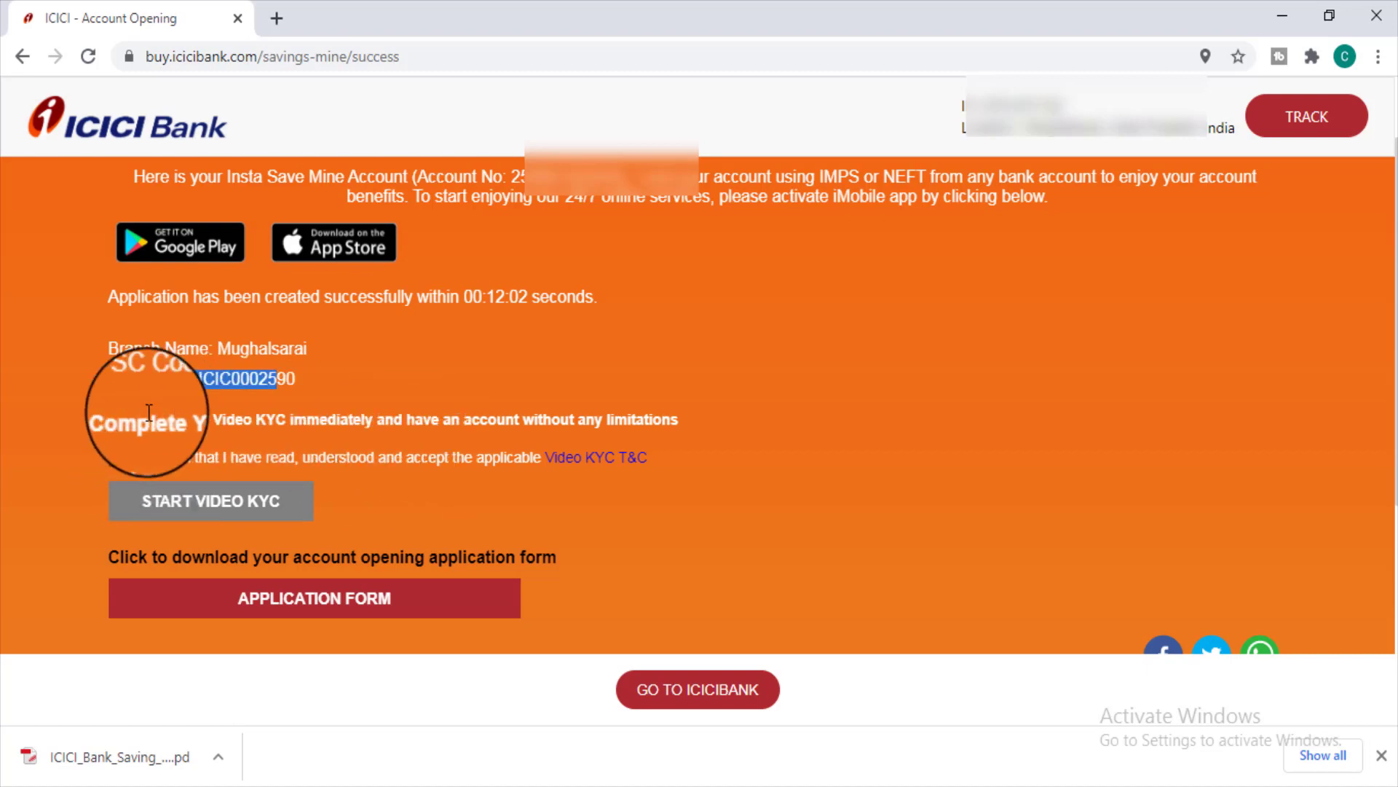
- Leave the Video KYC terms unticked and download the application form PDF
{"action": "left_click", "coordinate": [117, 457]}
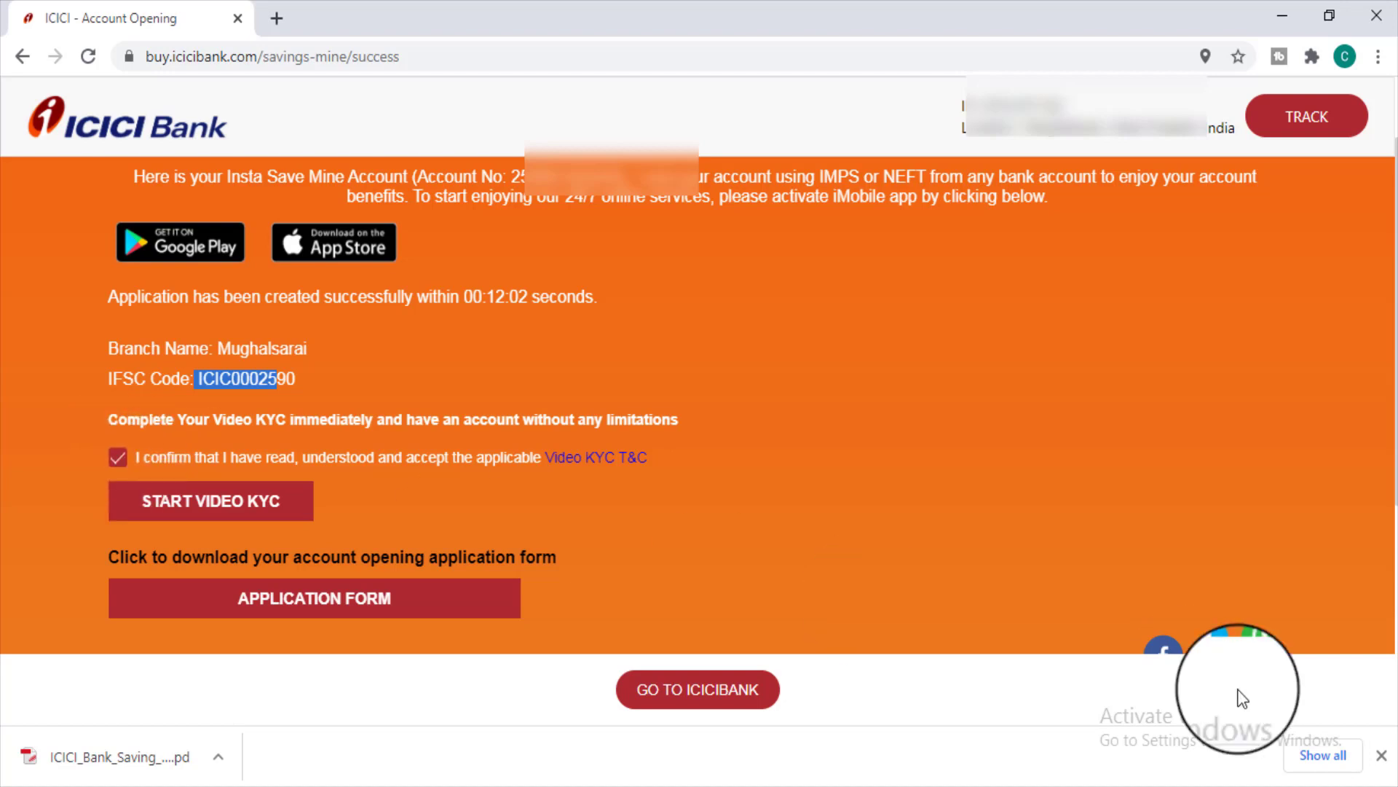
{"action": "left_click", "coordinate": [118, 459]}
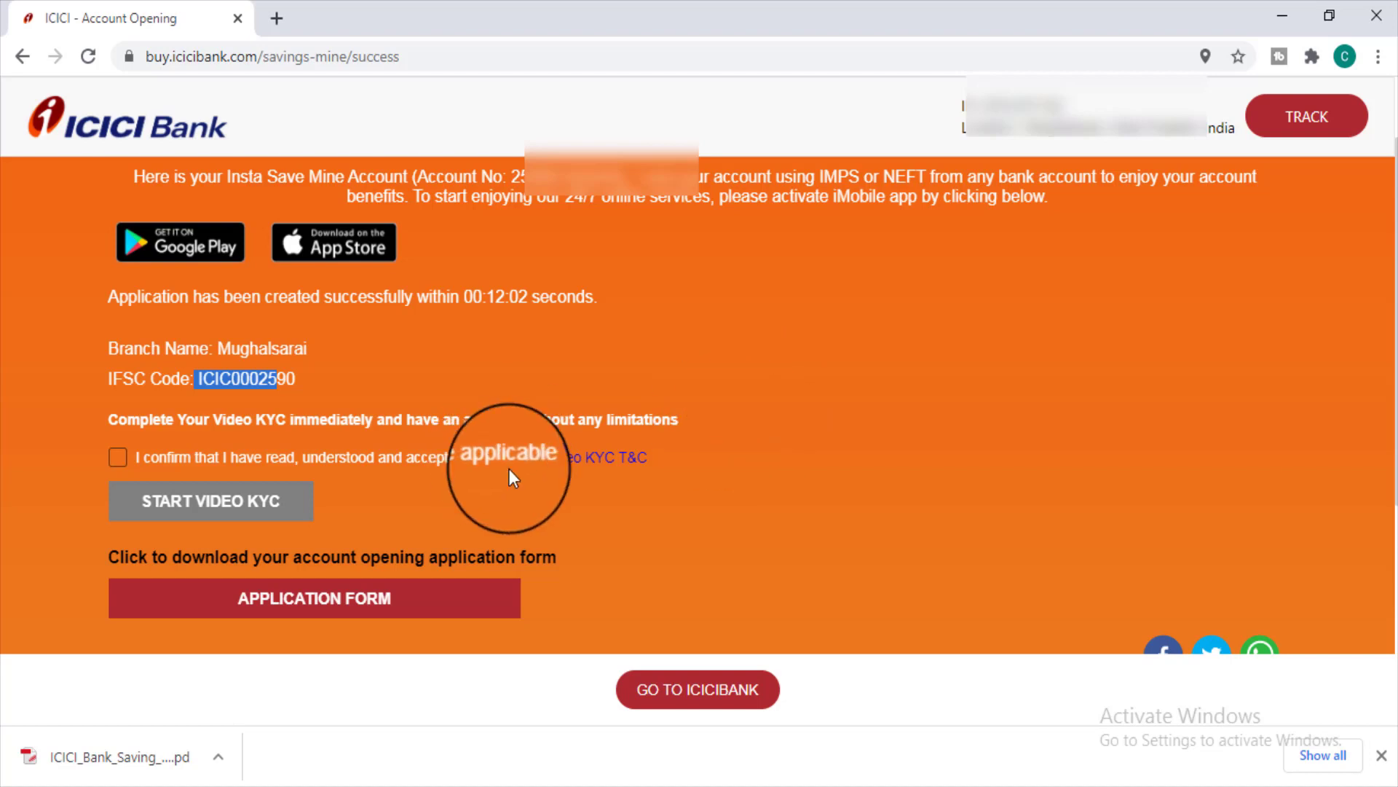
{"action": "left_click", "coordinate": [288, 606]}
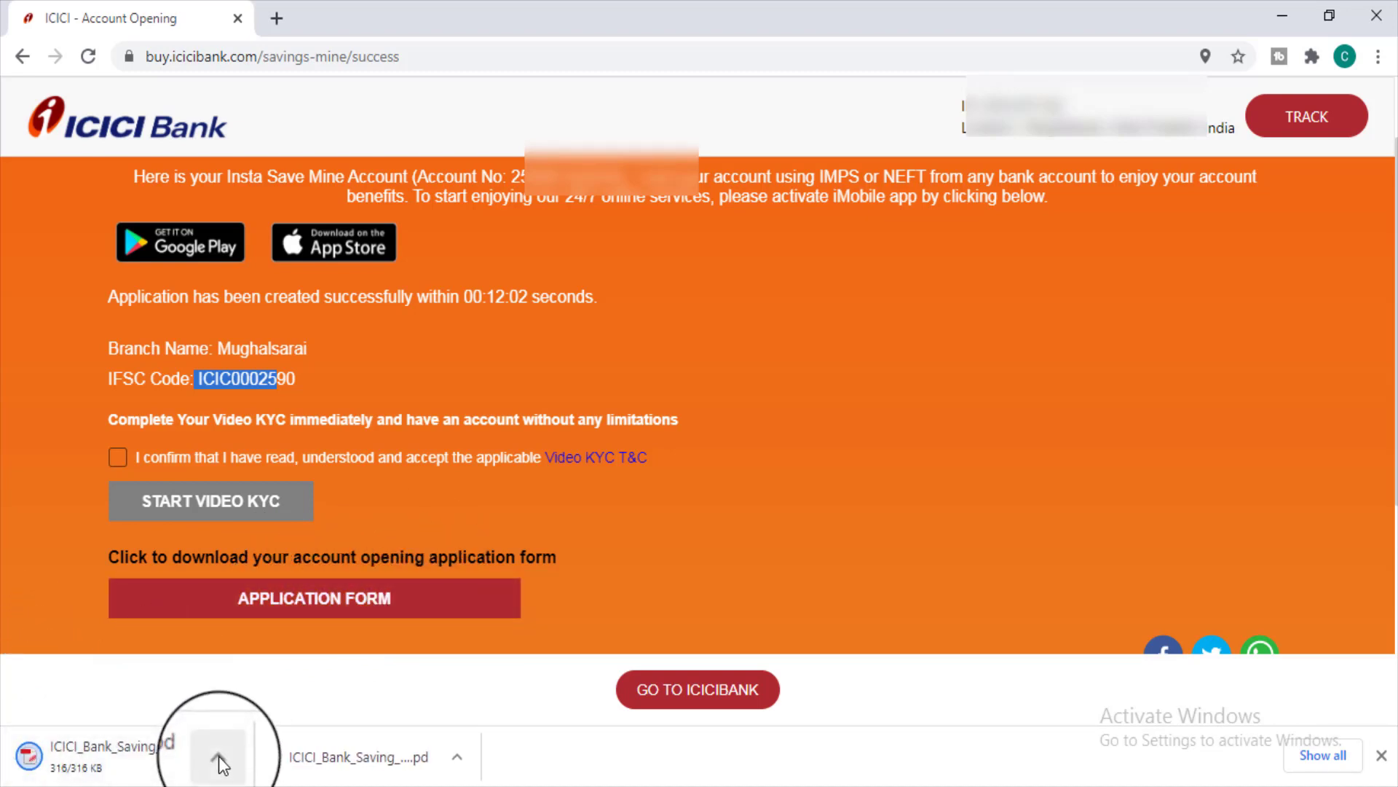
- Show the Internet Banking box and briefly highlight the new user ID
{"action": "scroll", "coordinate": [692, 536], "scroll_direction": "down", "scroll_amount": 4}
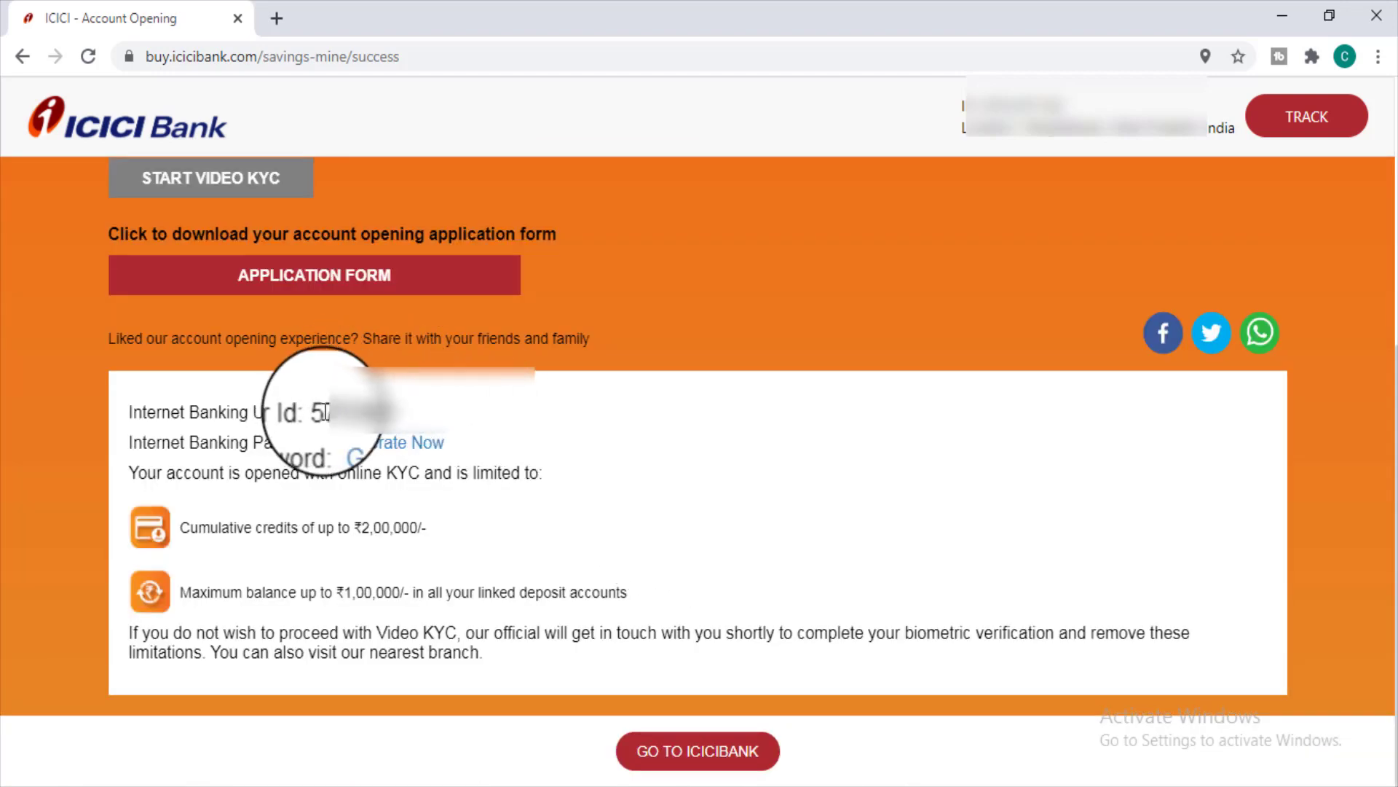
{"action": "double_click", "coordinate": [364, 413]}
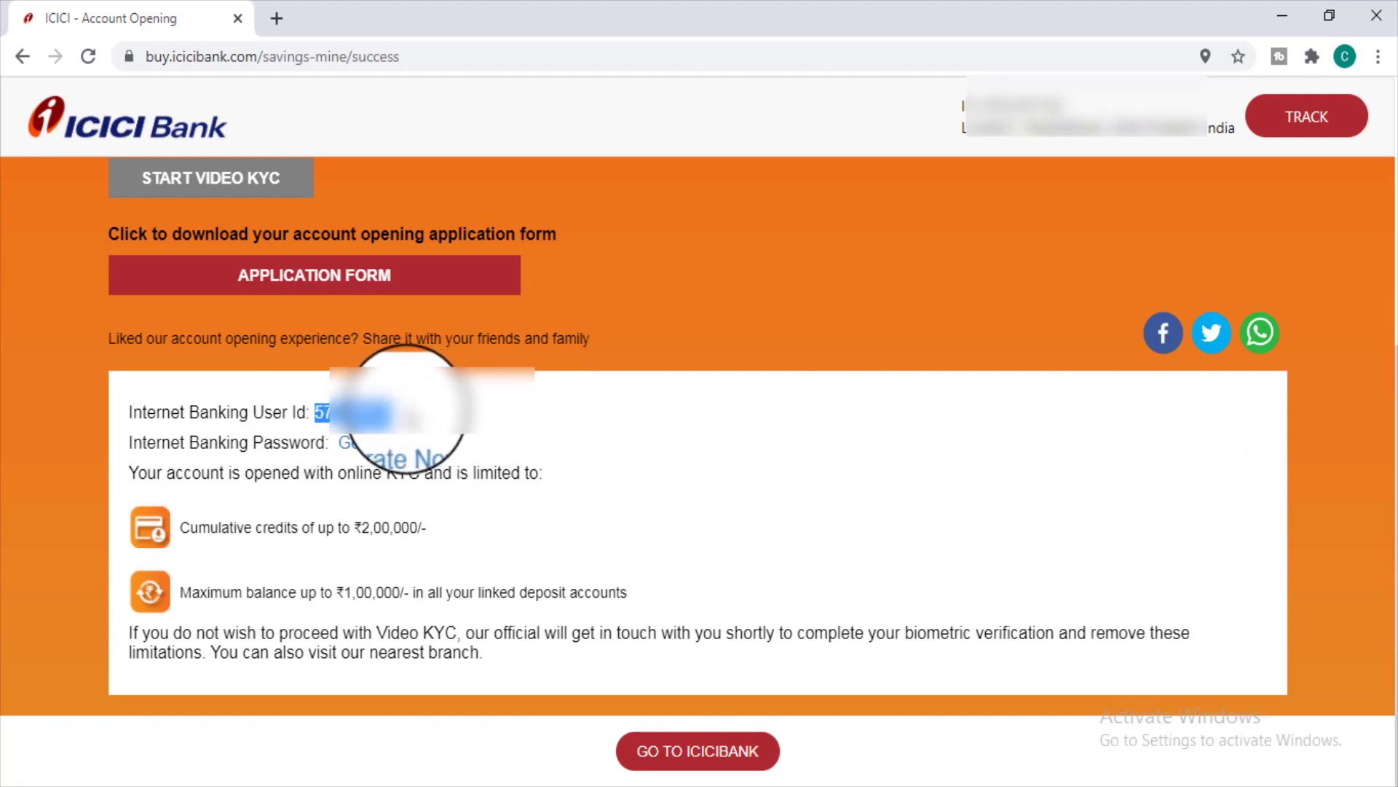
{"action": "left_click", "coordinate": [416, 411]}
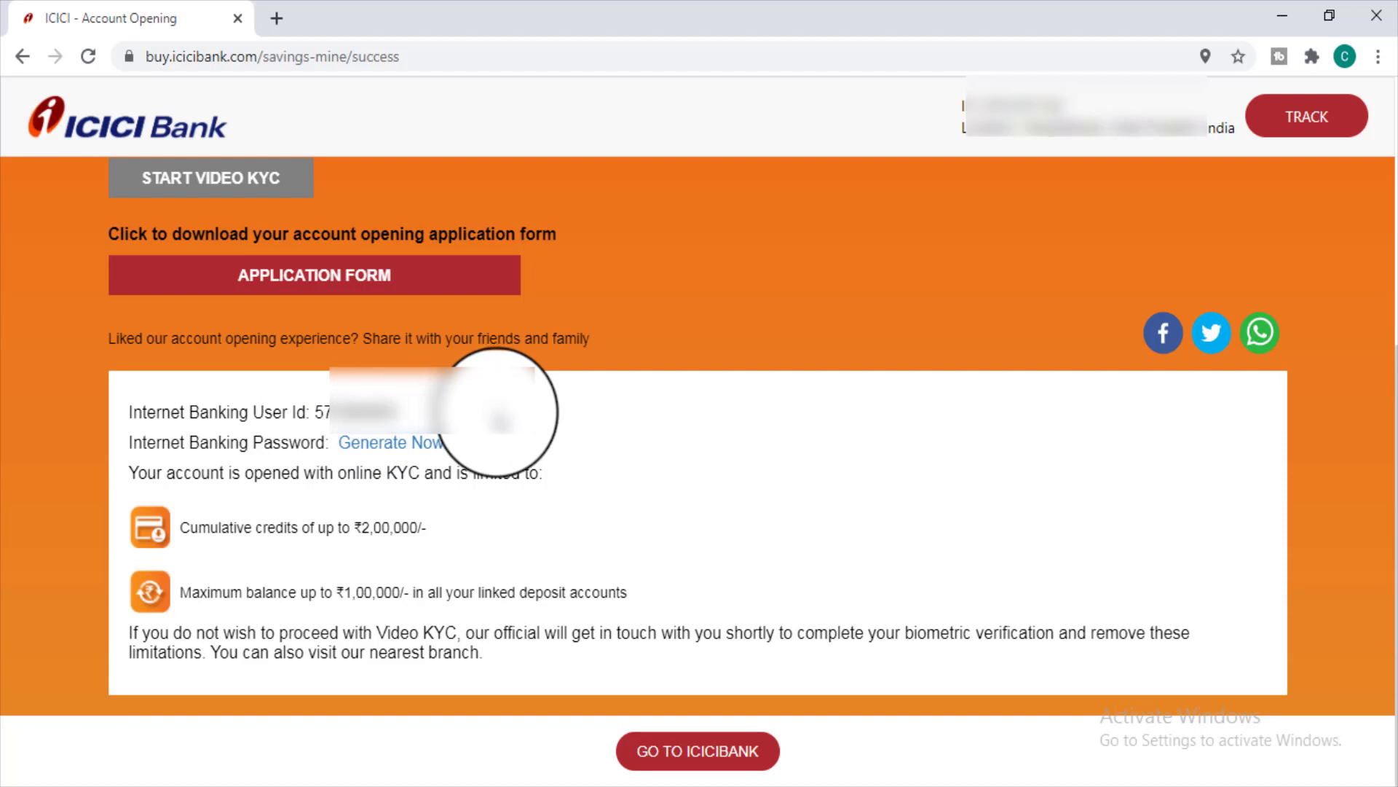